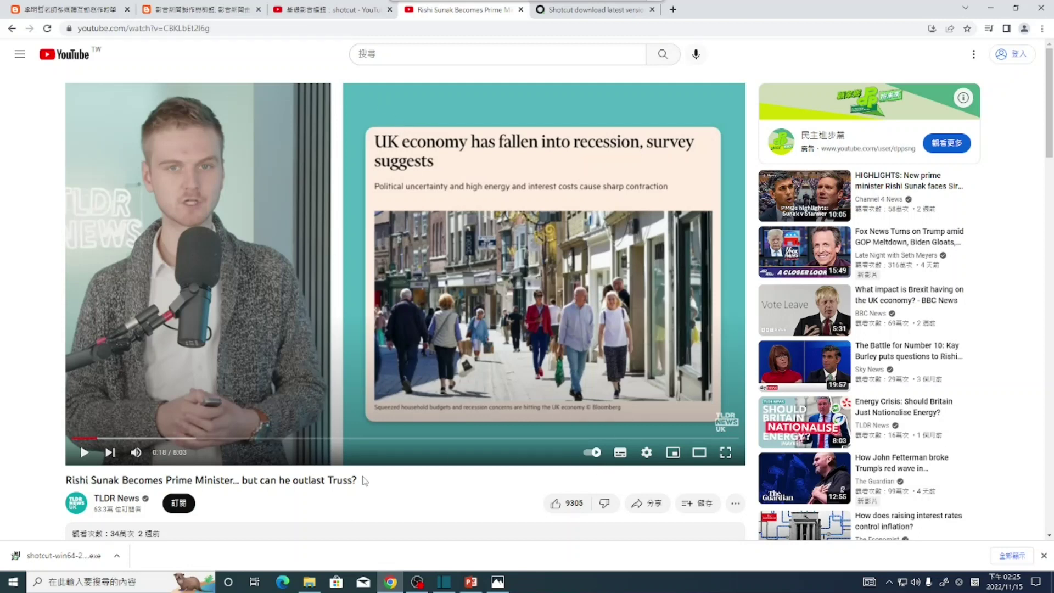
Step: Play the TLDR News video for a few seconds to examine its presenter-and-graphics layout, pause it, and switch to Shotcut
{"action": "left_click", "coordinate": [83, 453]}
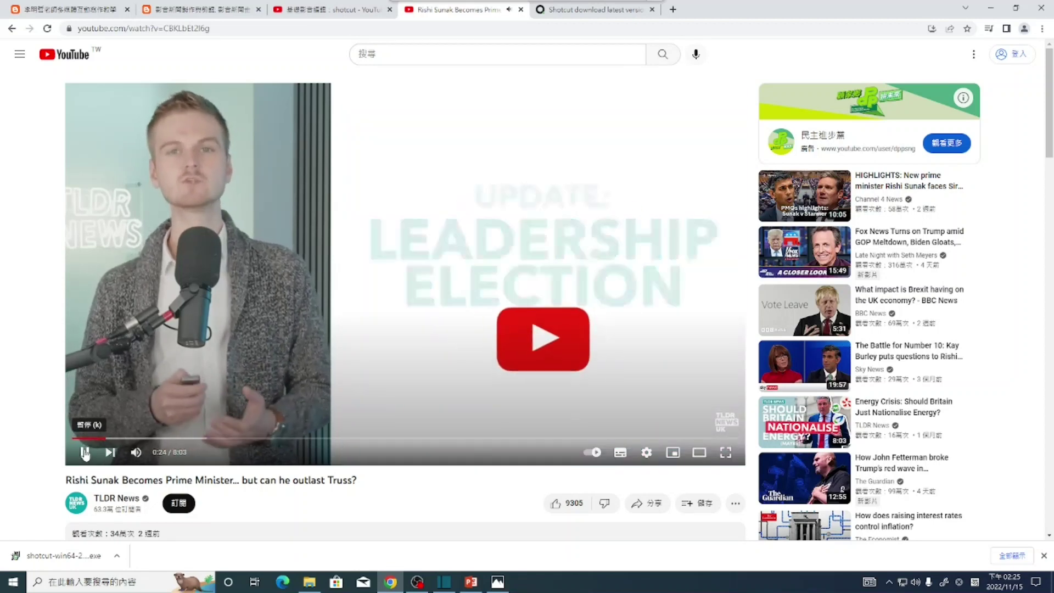
{"action": "left_click", "coordinate": [84, 453]}
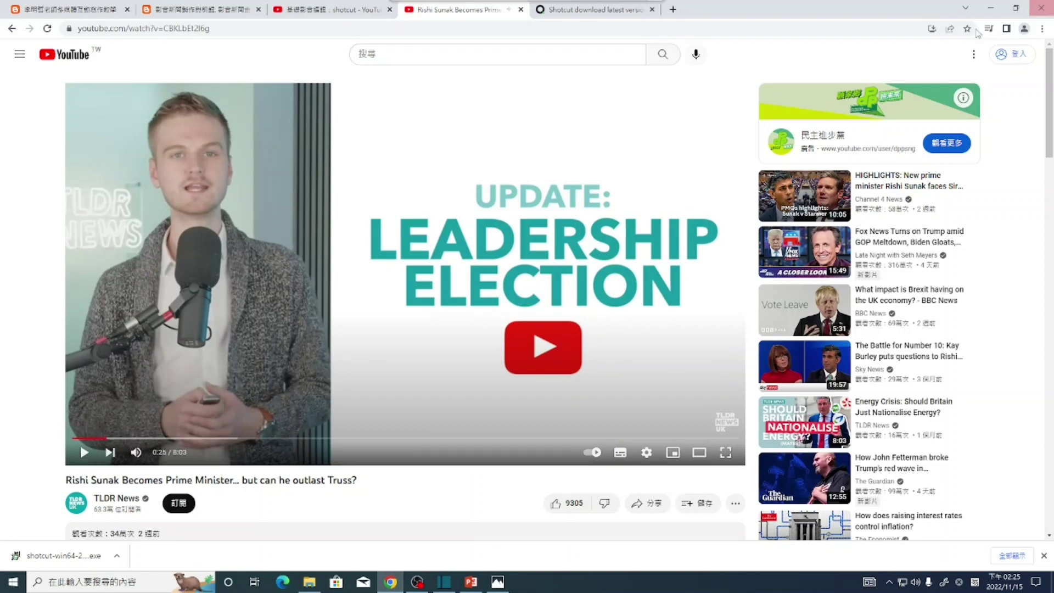
{"action": "left_click", "coordinate": [991, 8]}
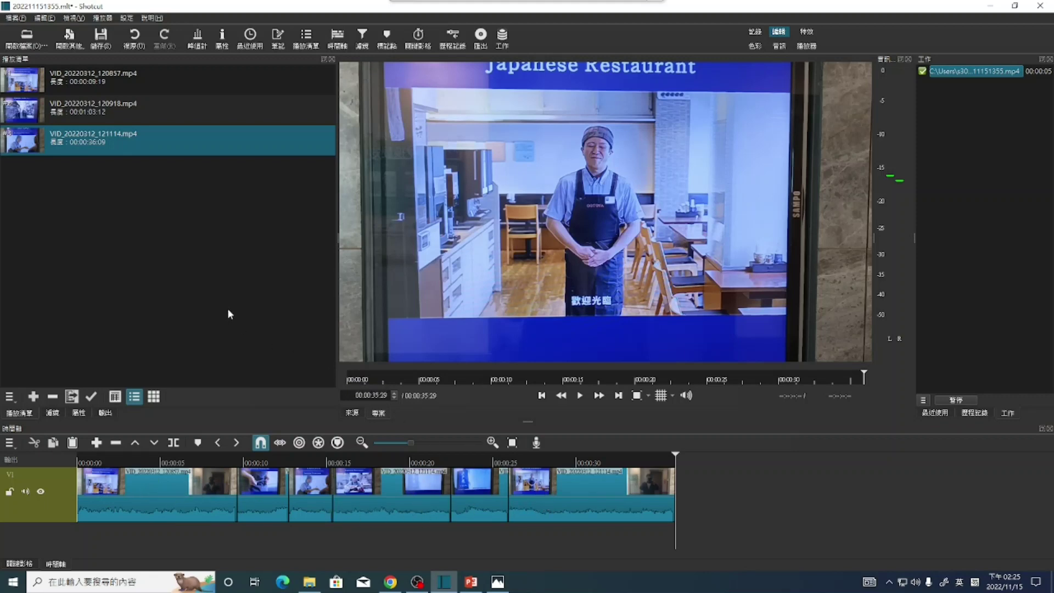
Step: Delete every clip from the V1 track so the timeline is empty
{"action": "left_click", "coordinate": [585, 503]}
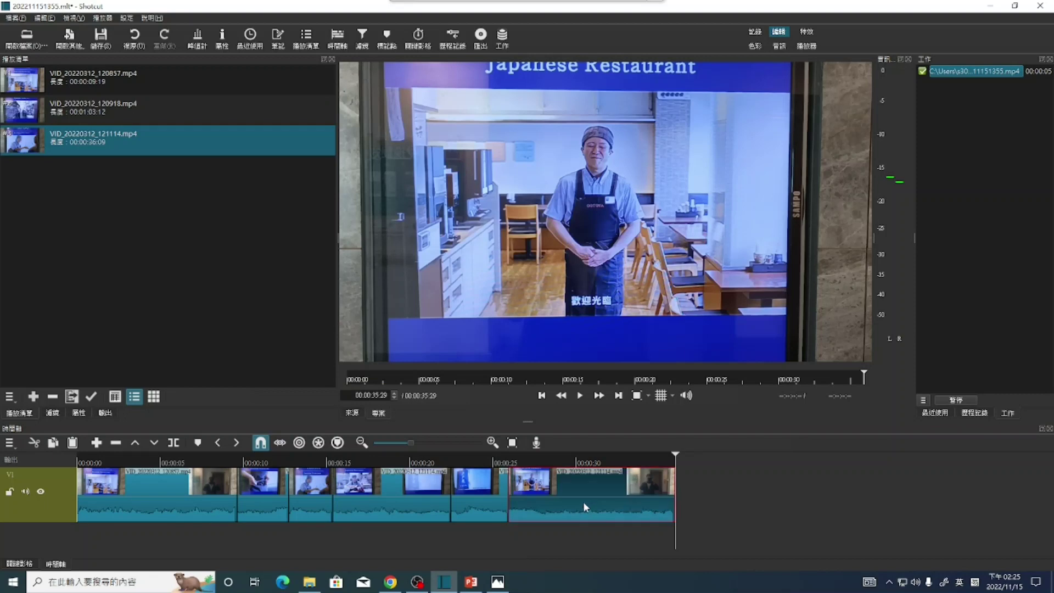
{"action": "key", "text": "Delete"}
{"action": "left_click", "coordinate": [452, 505]}
{"action": "key", "text": "Delete"}
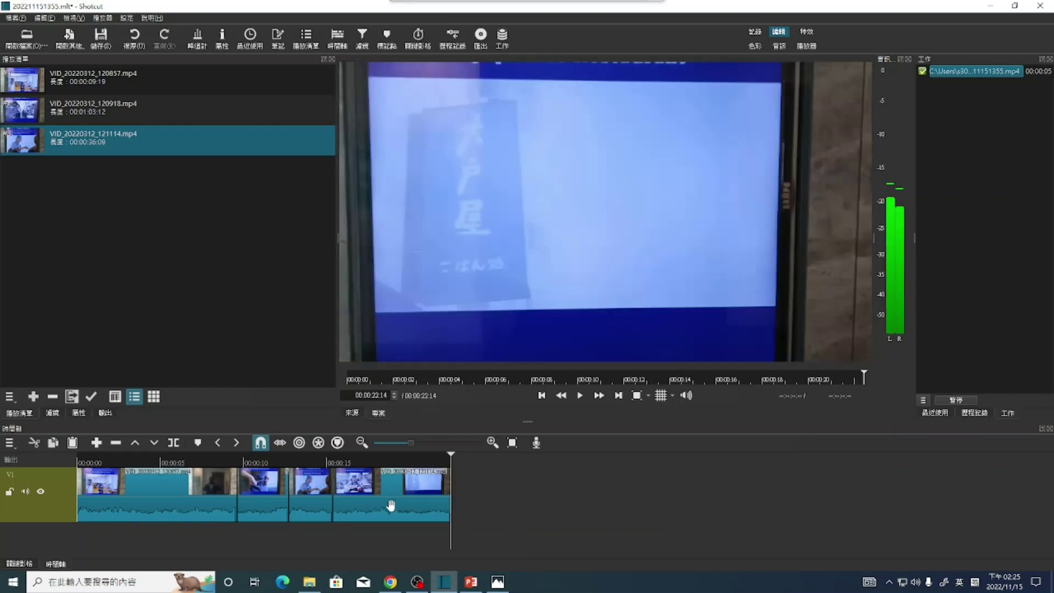
{"action": "left_click", "coordinate": [345, 504]}
{"action": "key", "text": "Delete"}
{"action": "left_click", "coordinate": [307, 502]}
{"action": "key", "text": "Delete"}
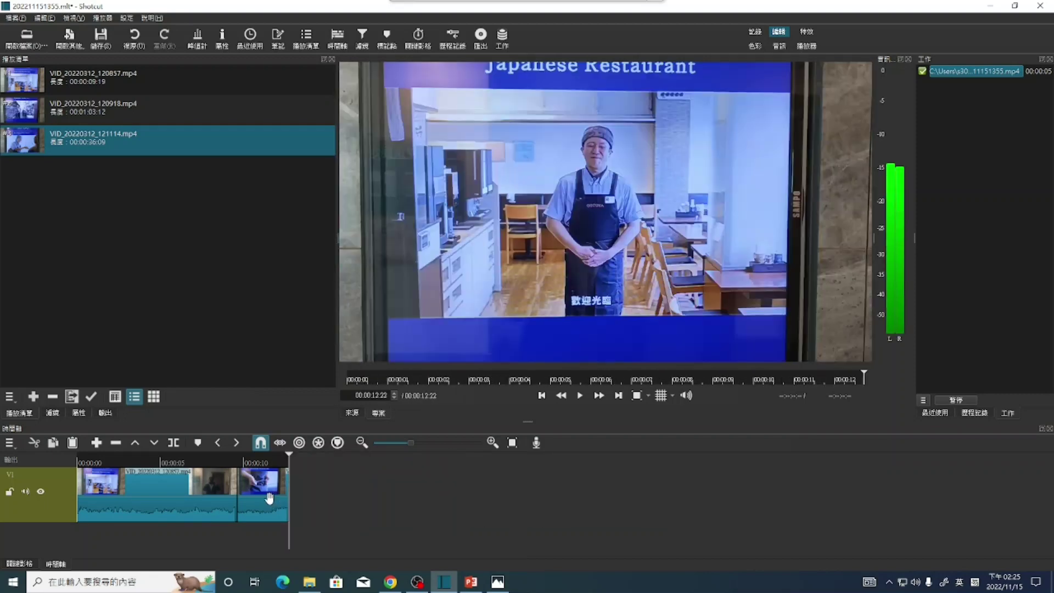
{"action": "left_click", "coordinate": [264, 500]}
{"action": "key", "text": "Delete"}
{"action": "left_click", "coordinate": [196, 501]}
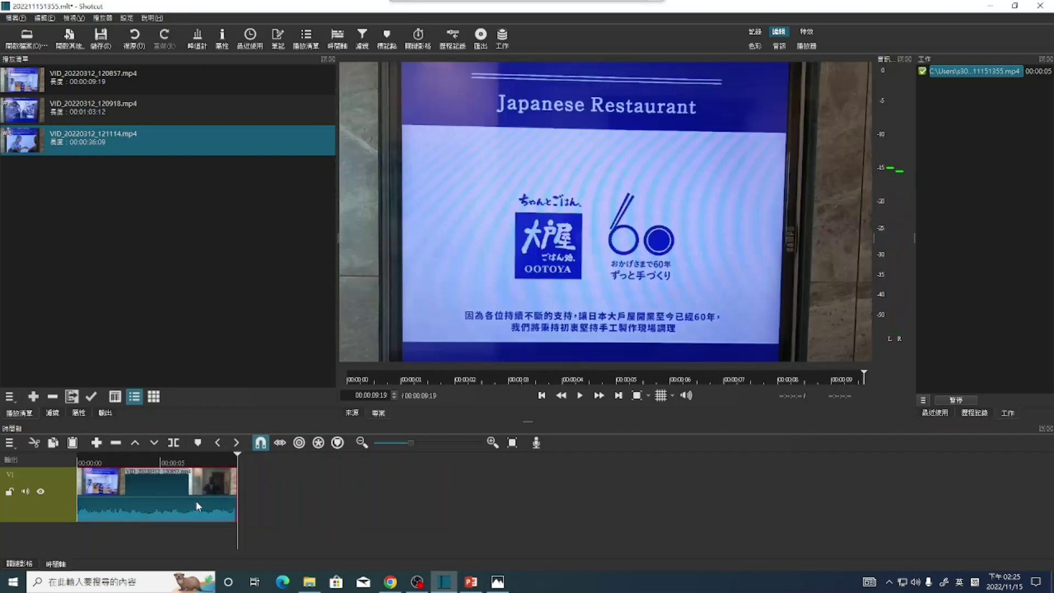
{"action": "key", "text": "Delete"}
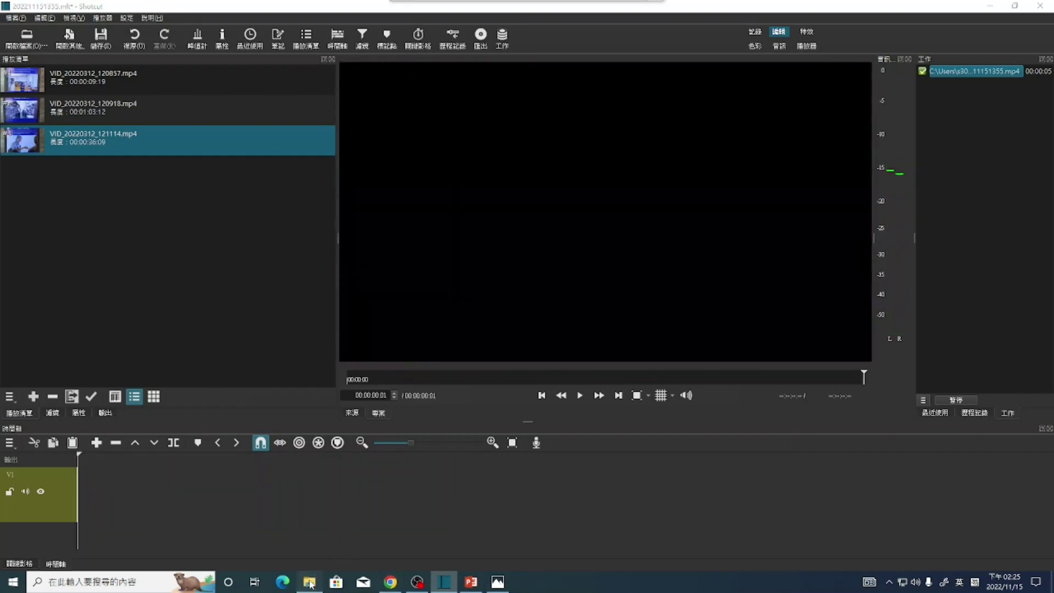
{"action": "left_click", "coordinate": [310, 581]}
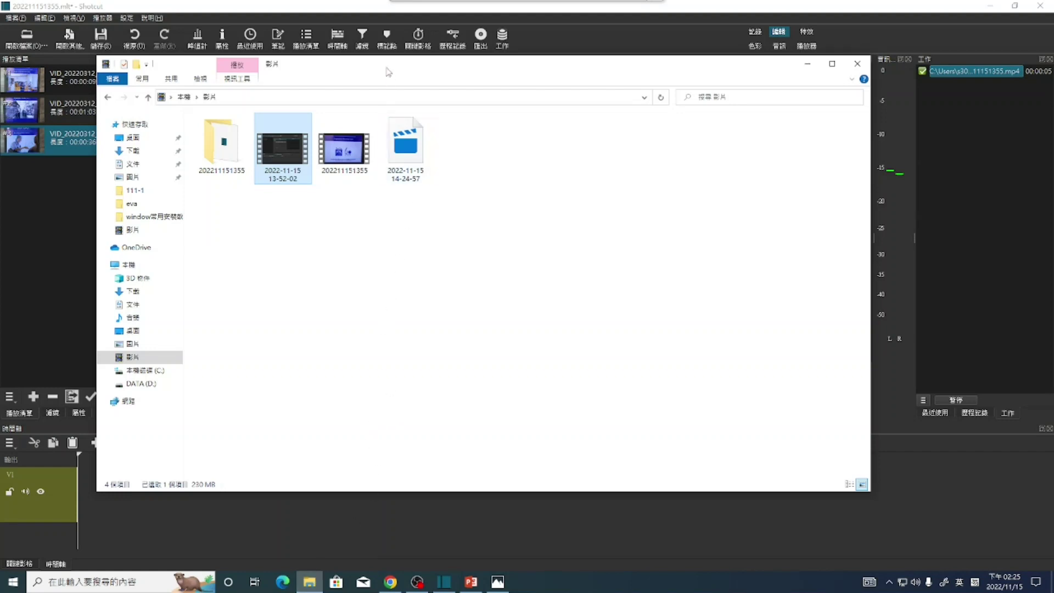
{"action": "left_click_drag", "start_coordinate": [300, 73], "coordinate": [453, 122]}
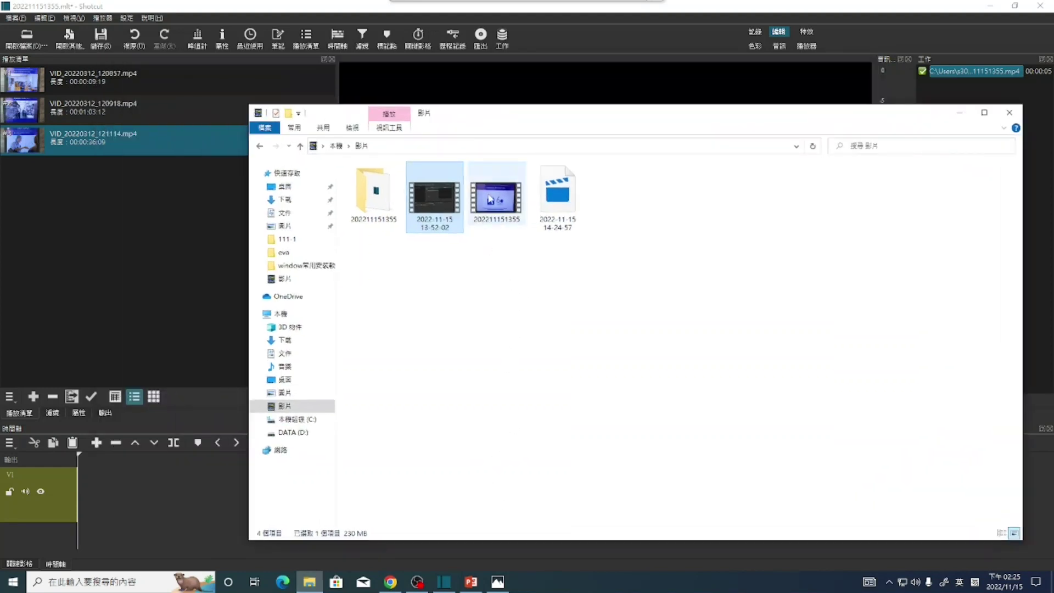
{"action": "left_click_drag", "start_coordinate": [494, 211], "coordinate": [101, 247]}
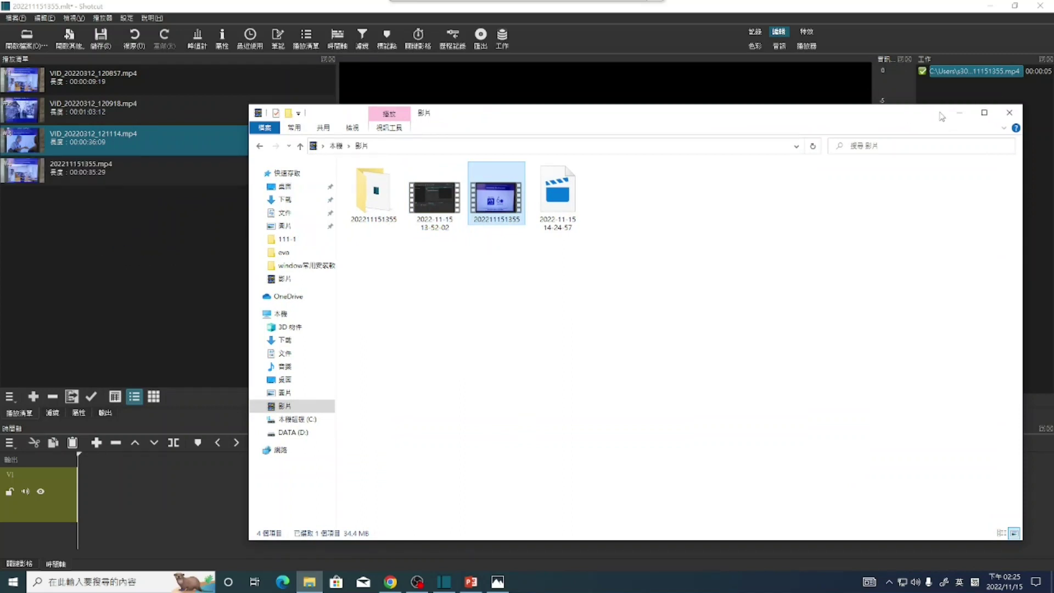
{"action": "left_click", "coordinate": [959, 112]}
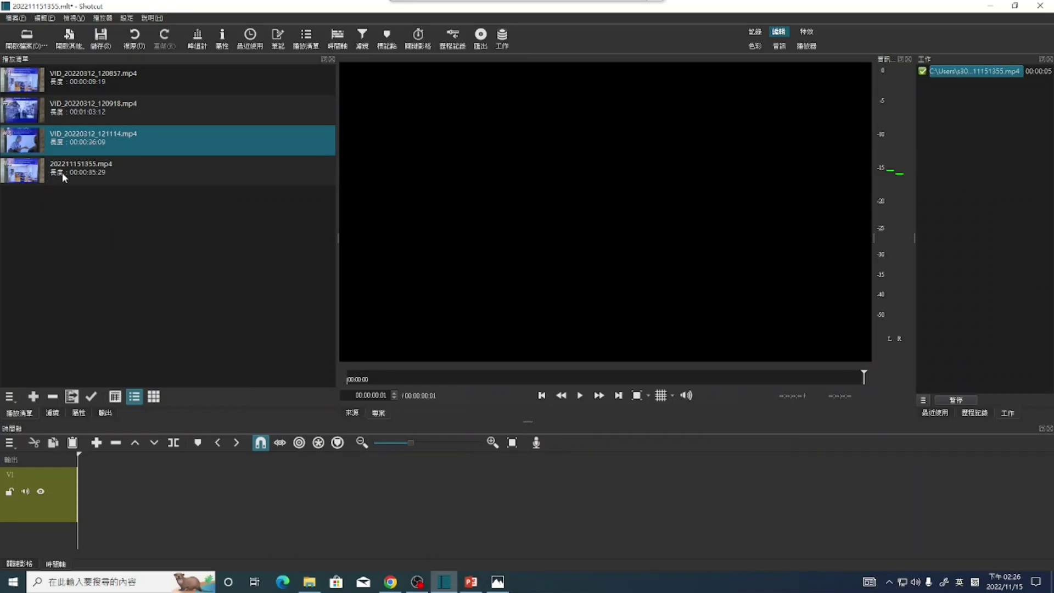
{"action": "left_click", "coordinate": [24, 178]}
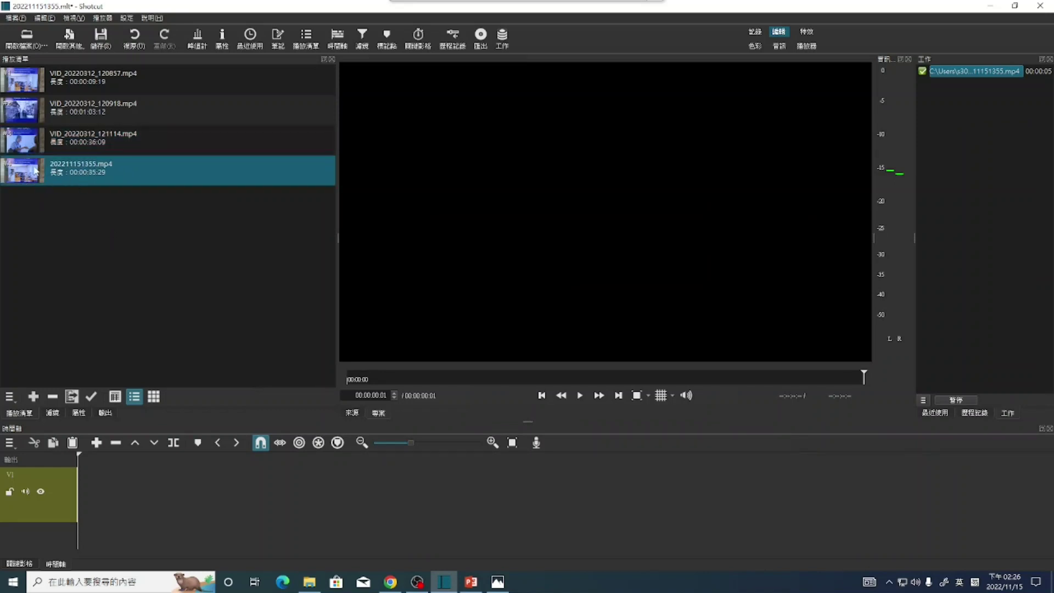
{"action": "left_click_drag", "start_coordinate": [27, 174], "coordinate": [87, 508]}
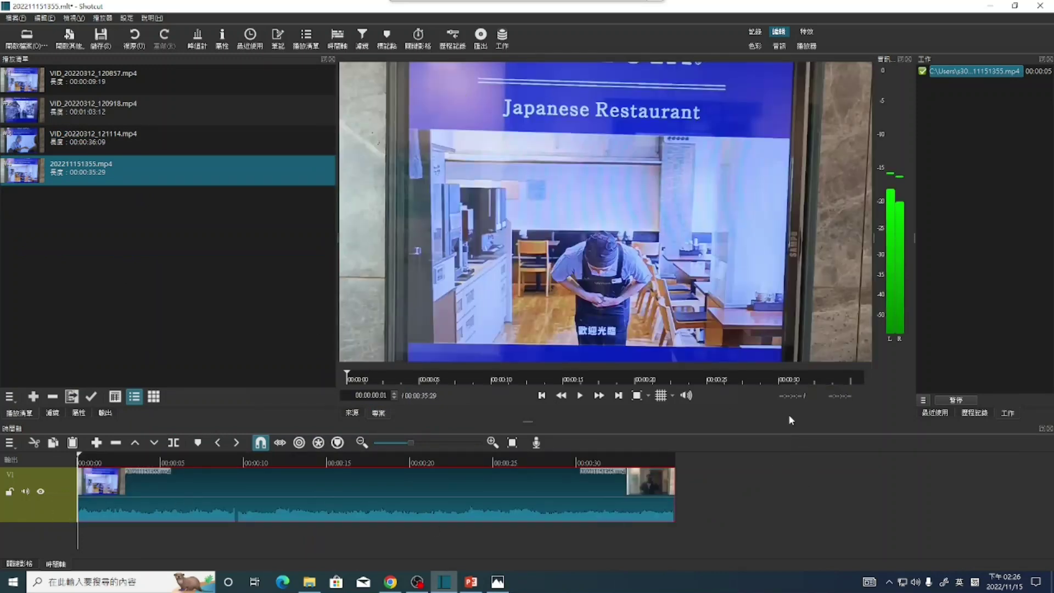
Step: Add the image 簡報1 from the Desktop folder to the Shotcut playlist and close the file window
{"action": "left_click", "coordinate": [309, 585]}
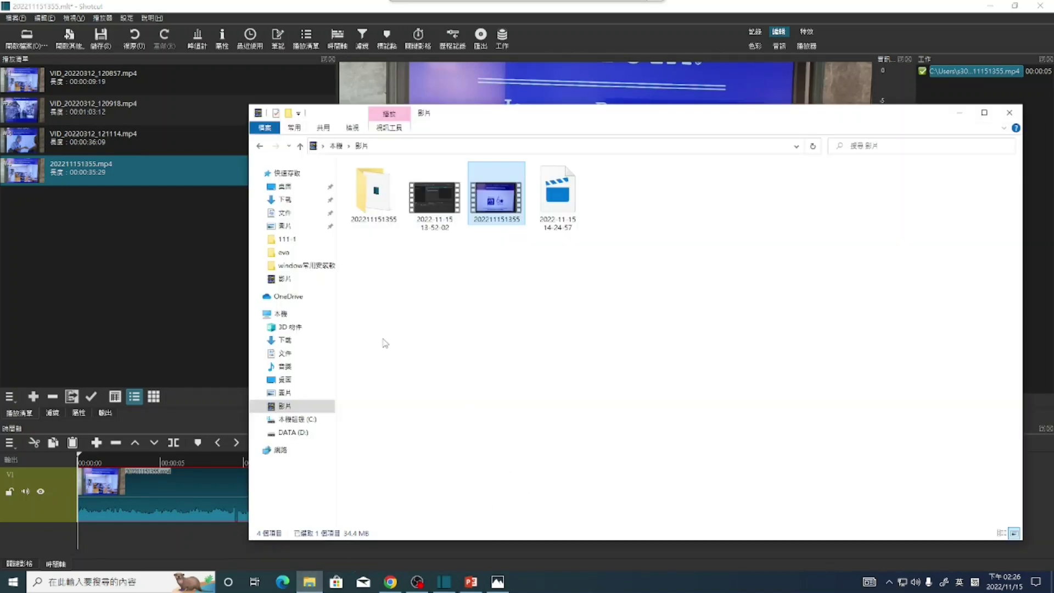
{"action": "left_click", "coordinate": [291, 187]}
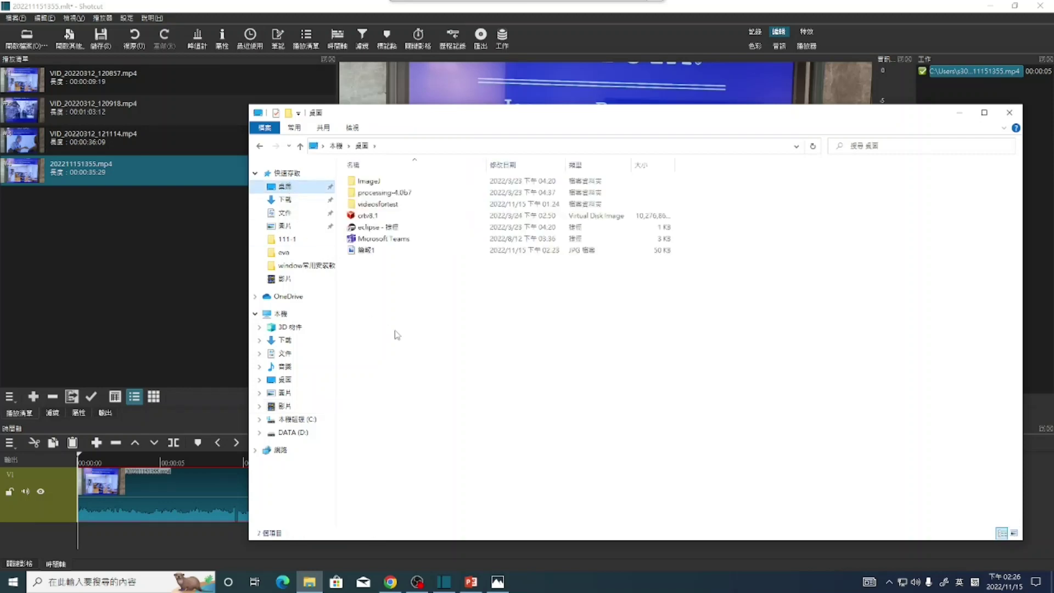
{"action": "left_click", "coordinate": [363, 252]}
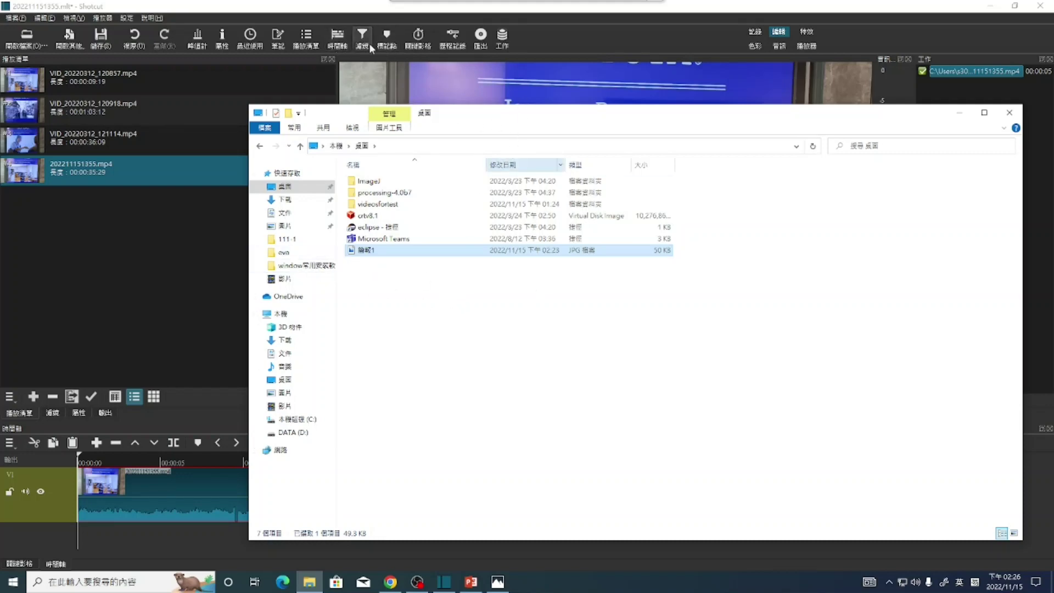
{"action": "left_click_drag", "start_coordinate": [639, 127], "coordinate": [664, 305]}
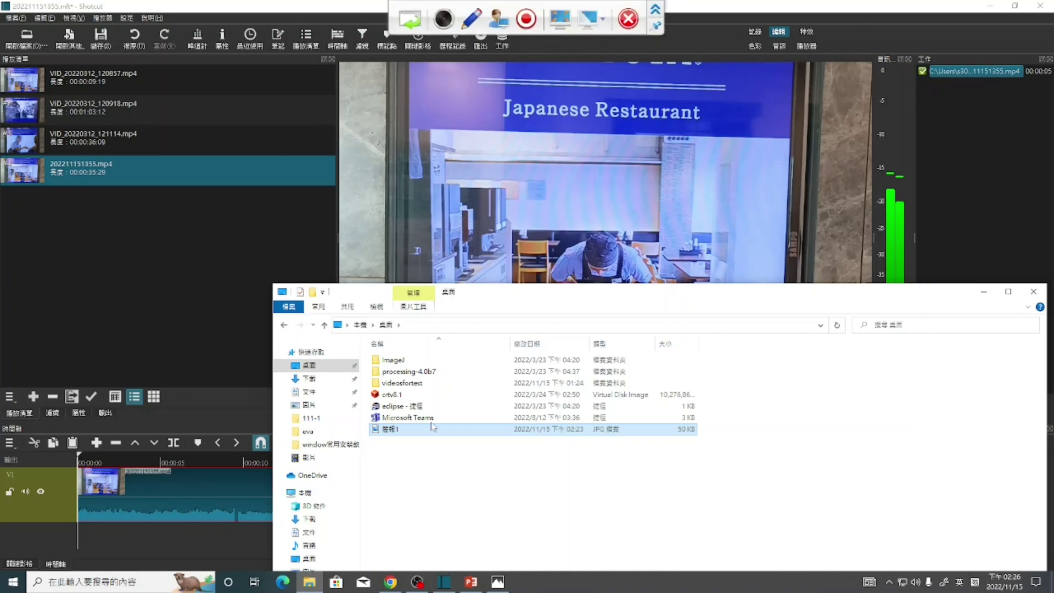
{"action": "left_click_drag", "start_coordinate": [376, 430], "coordinate": [73, 282]}
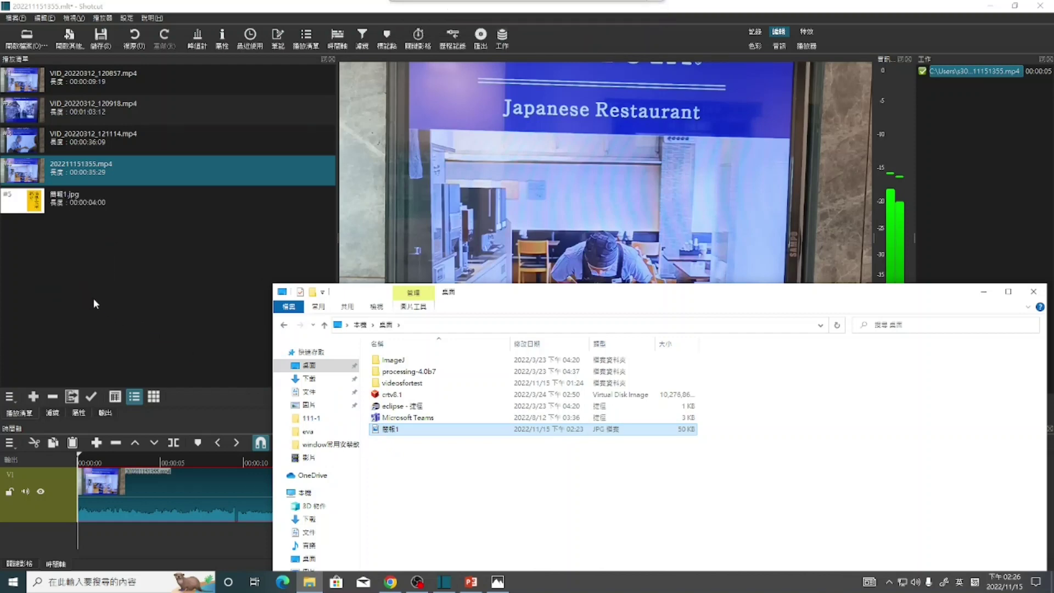
{"action": "left_click", "coordinate": [1033, 291]}
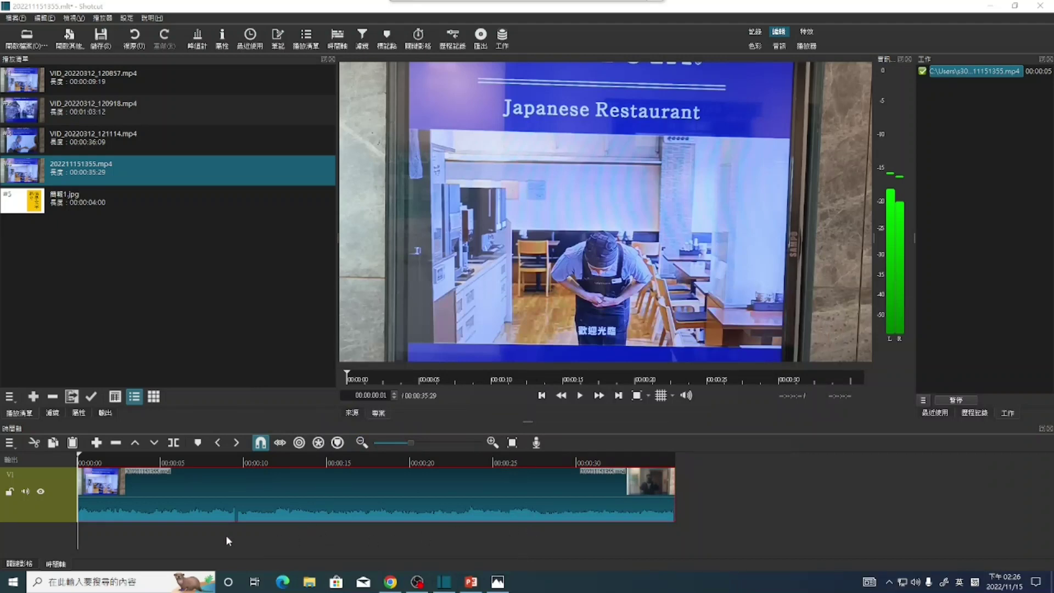
Step: Add a new video track to the timeline above V1
{"action": "left_click", "coordinate": [9, 443]}
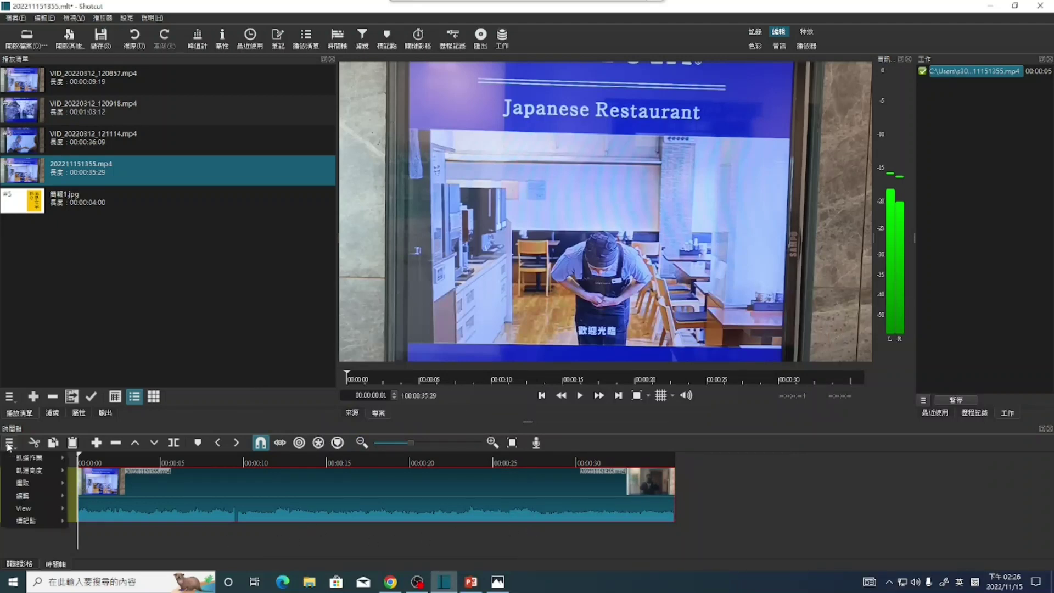
{"action": "mouse_move", "coordinate": [17, 473]}
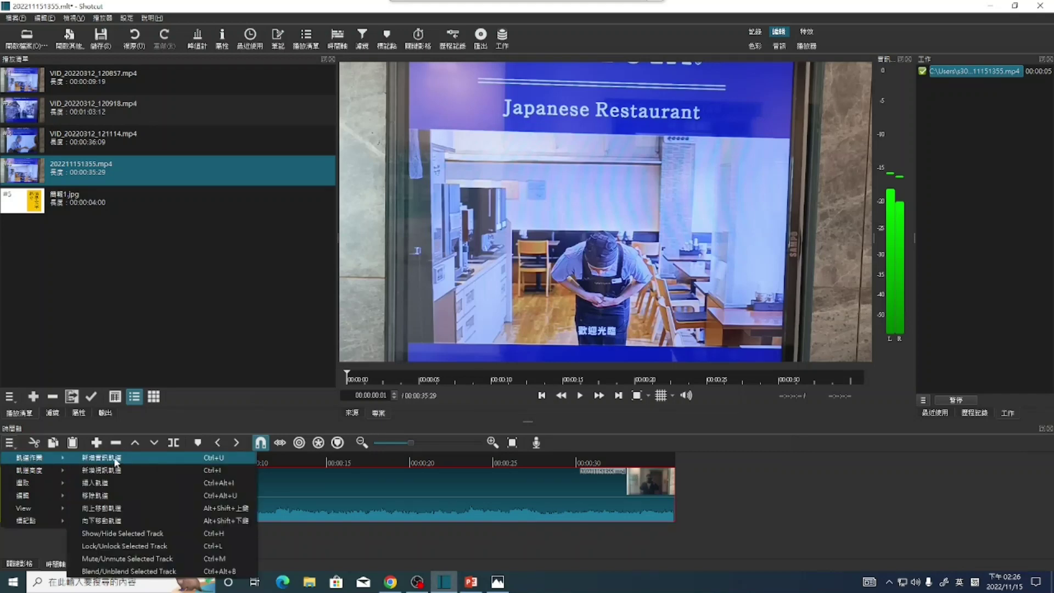
{"action": "left_click", "coordinate": [104, 471]}
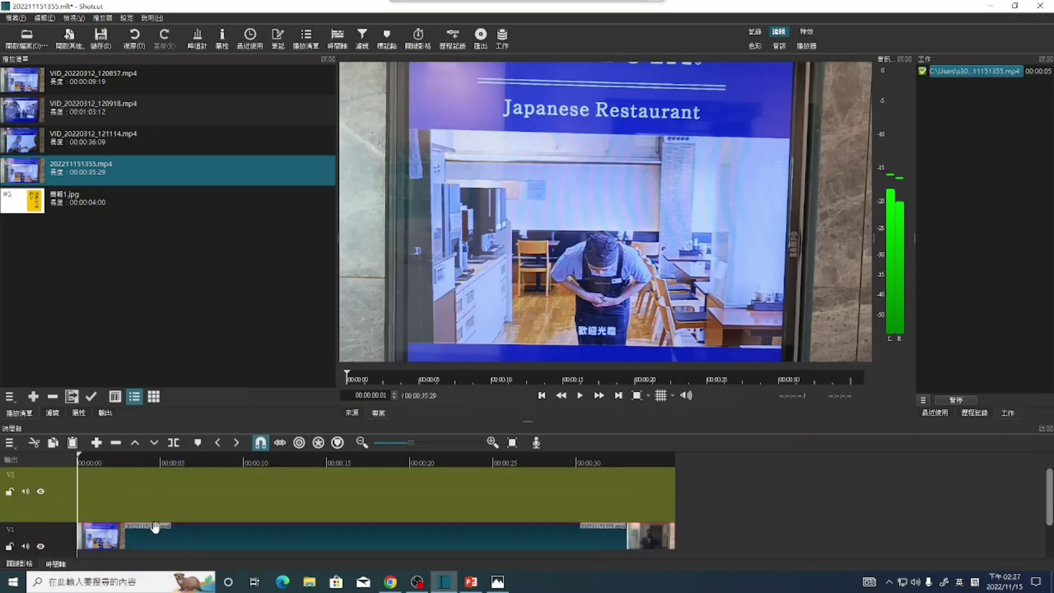
Step: Place 簡報1.jpg at the start of track V2 and extend it past the video's end, to about 38 seconds
{"action": "left_click_drag", "start_coordinate": [22, 205], "coordinate": [96, 502]}
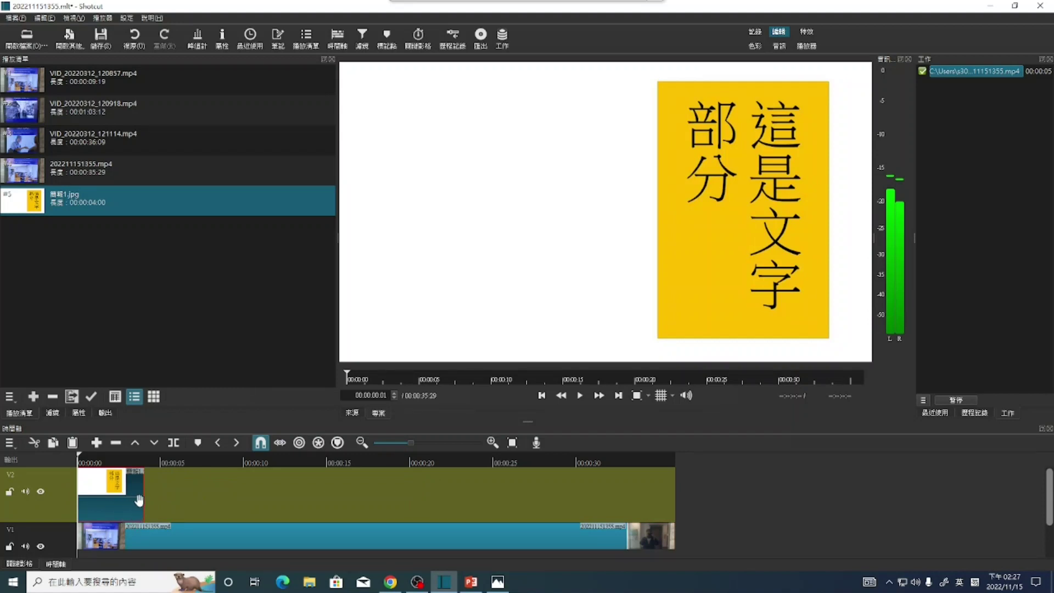
{"action": "left_click_drag", "start_coordinate": [144, 496], "coordinate": [728, 508]}
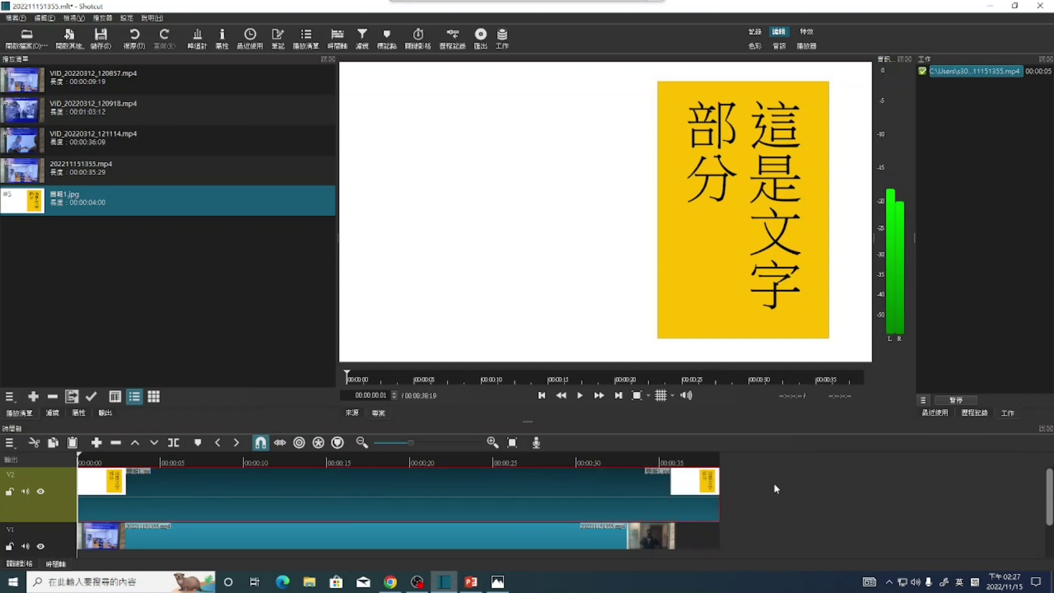
Step: Move the track holding the 202211151355.mp4 video up one level, above the 簡報1.jpg image track
{"action": "scroll", "coordinate": [1048, 491], "scroll_direction": "down", "scroll_amount": 2}
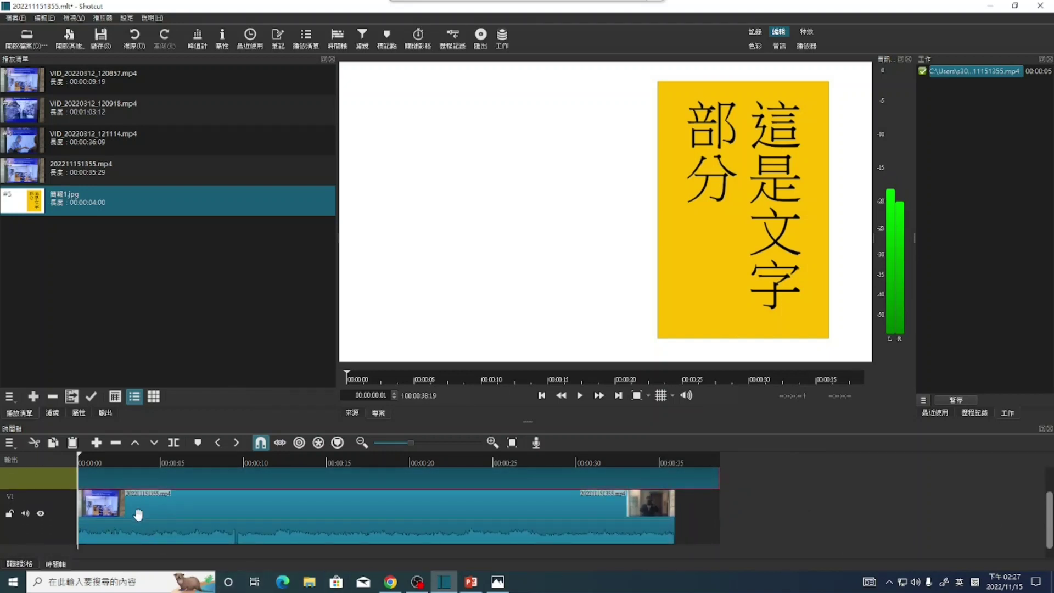
{"action": "left_click", "coordinate": [51, 531]}
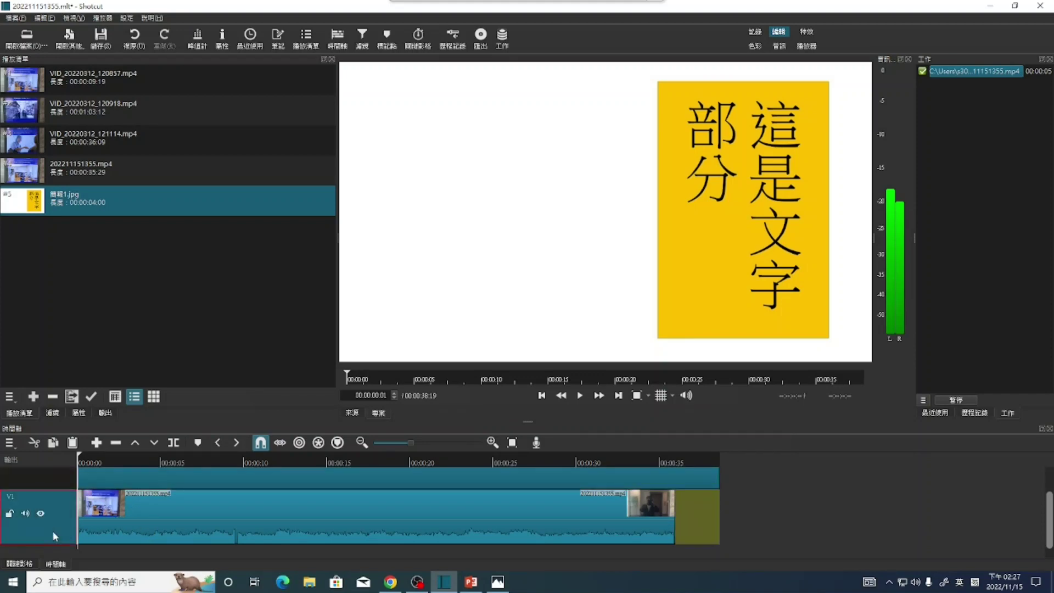
{"action": "left_click", "coordinate": [9, 443]}
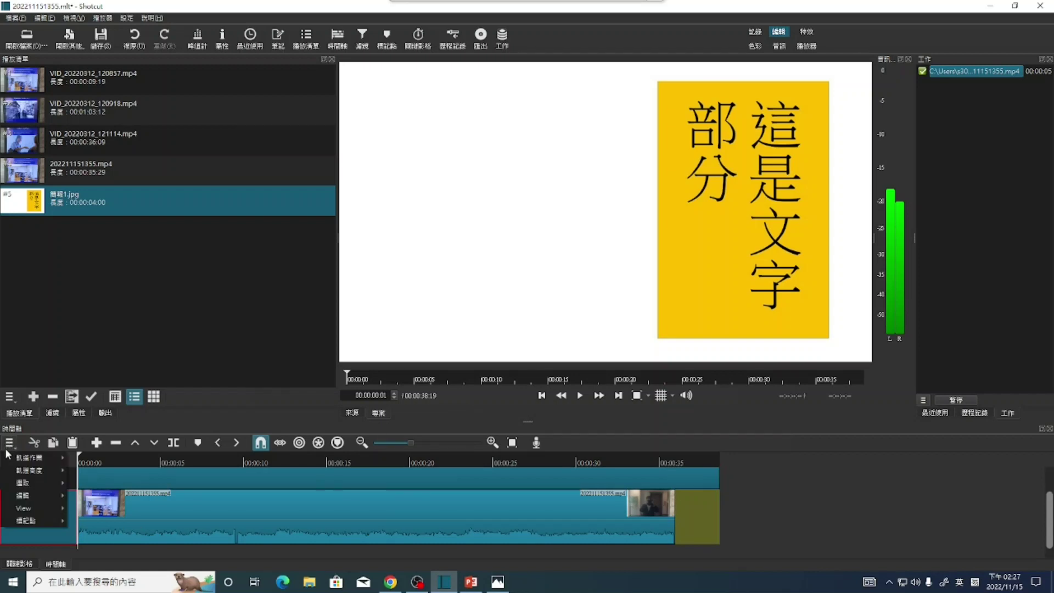
{"action": "mouse_move", "coordinate": [42, 460]}
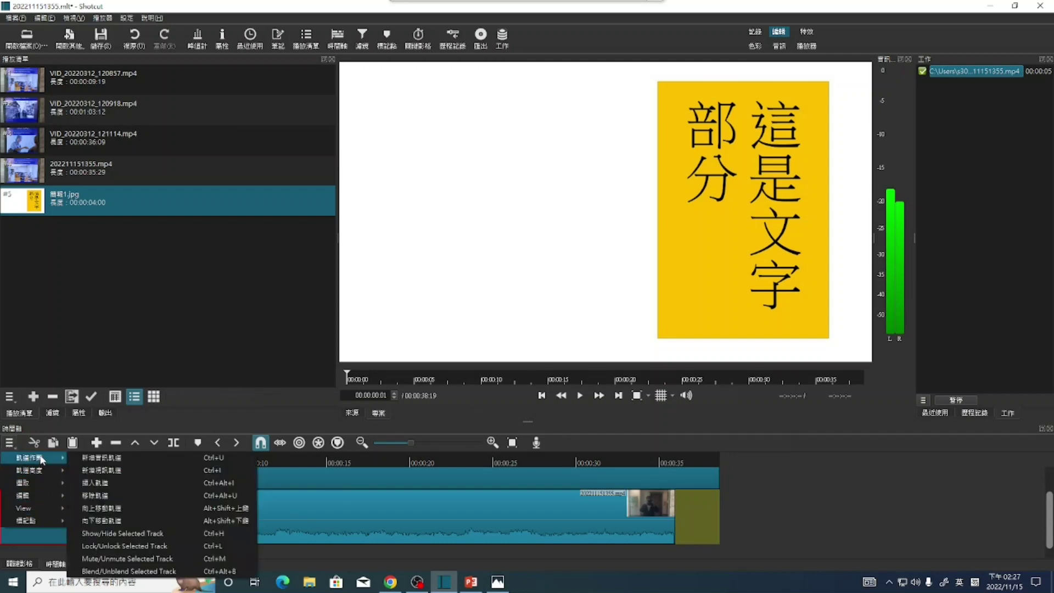
{"action": "left_click", "coordinate": [110, 509]}
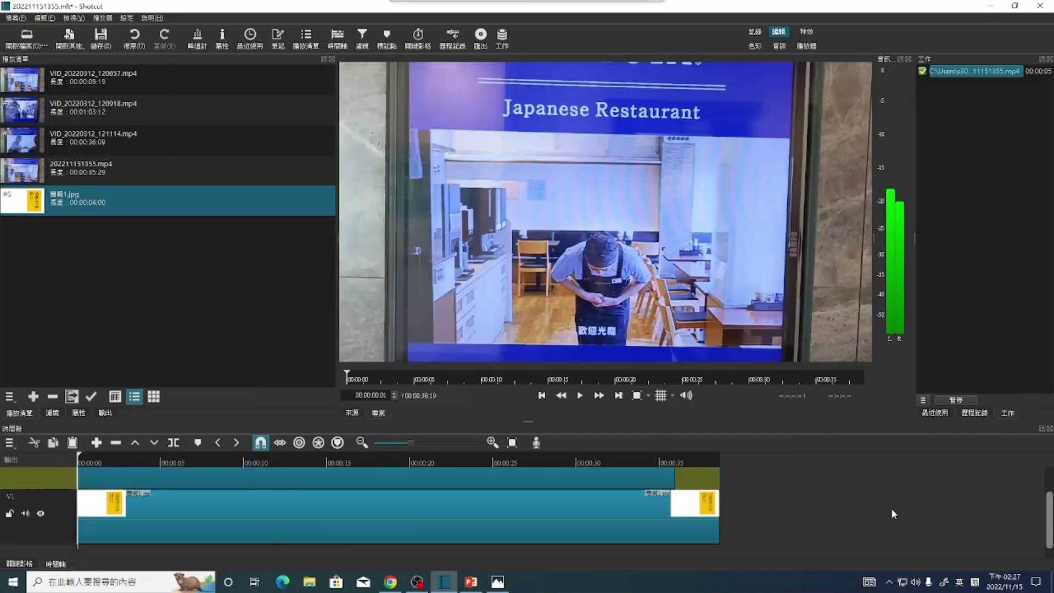
{"action": "left_click_drag", "start_coordinate": [1051, 526], "coordinate": [1041, 493]}
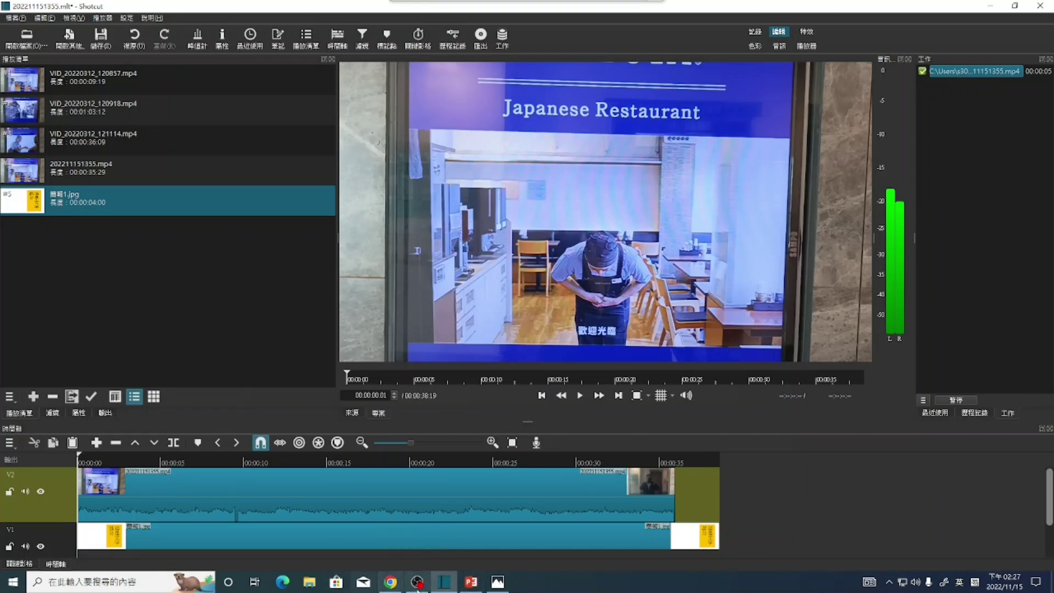
Step: Switch to the browser, examine the TLDR News layout at 0:13 and 0:07, and return to Shotcut
{"action": "left_click", "coordinate": [393, 584]}
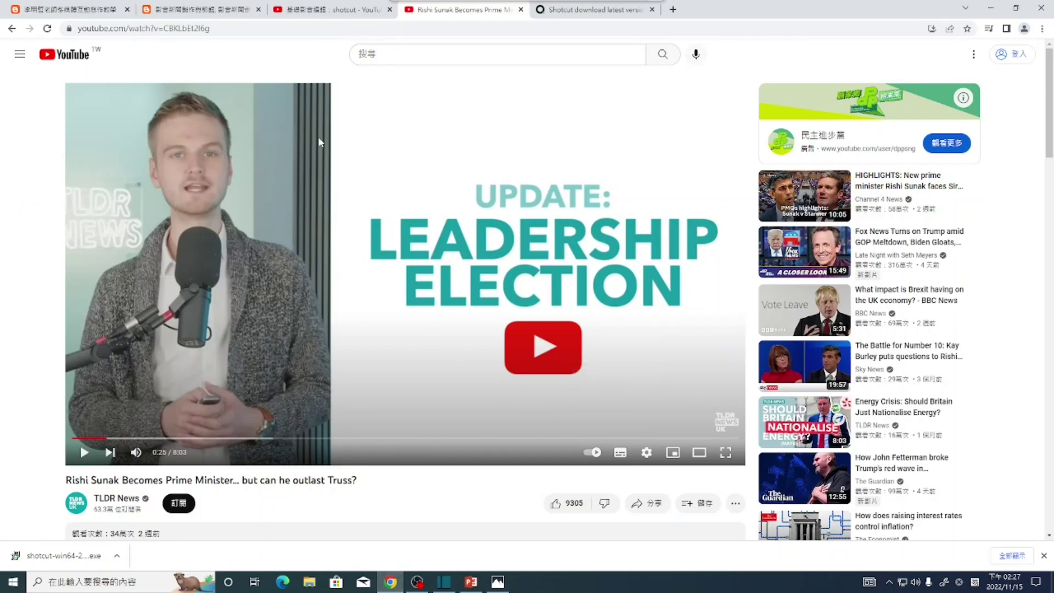
{"action": "left_click_drag", "start_coordinate": [113, 438], "coordinate": [91, 442]}
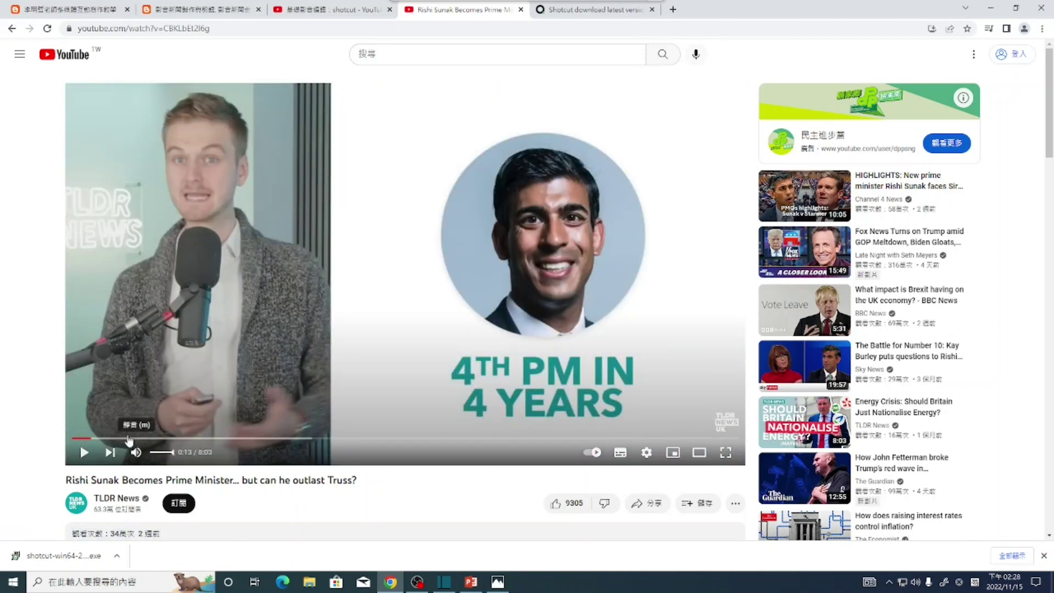
{"action": "left_click", "coordinate": [82, 439]}
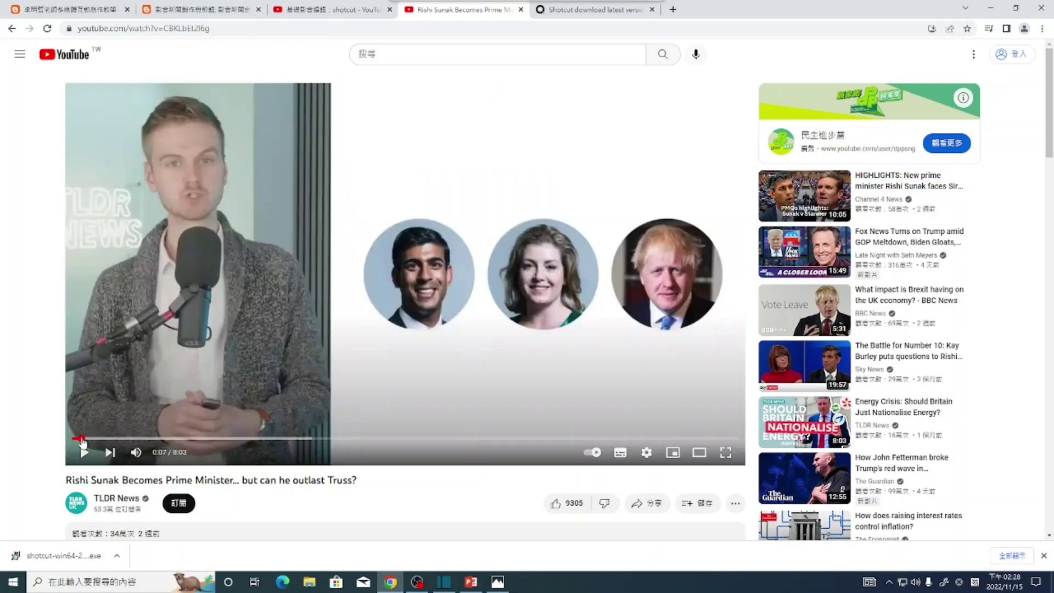
{"action": "left_click", "coordinate": [987, 5]}
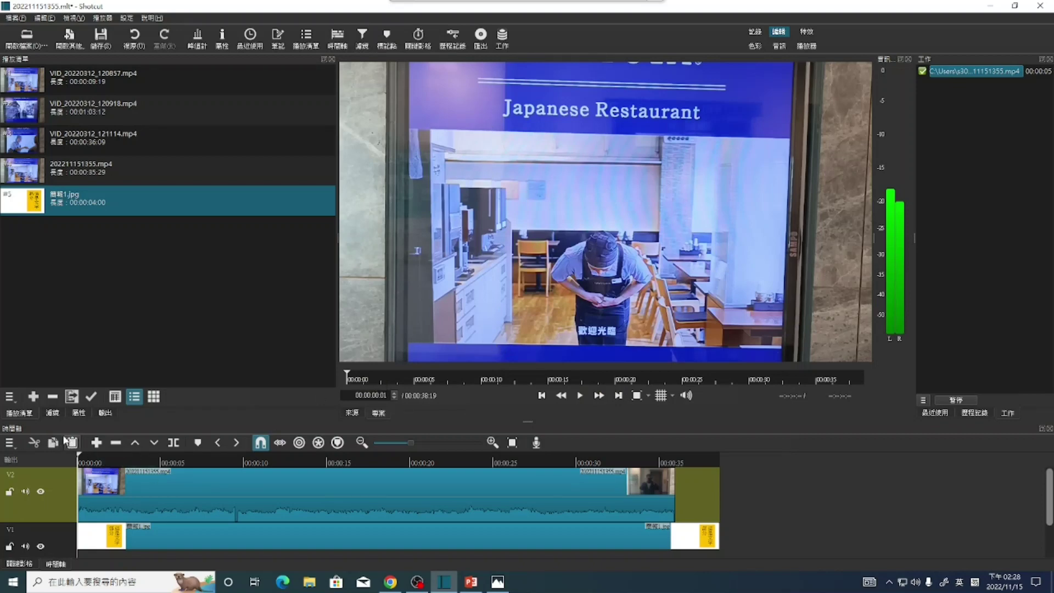
Step: Mark the 裁剪：矩形 (Crop: Rectangle) video filter as a favorite and add it to the 202211151355.mp4 clip
{"action": "left_click", "coordinate": [51, 413]}
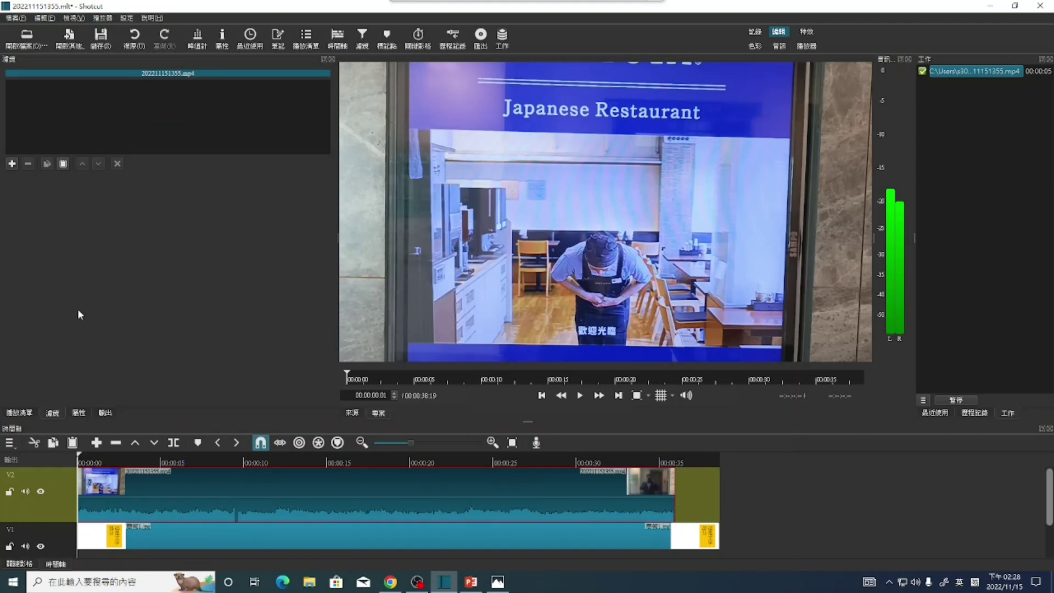
{"action": "left_click", "coordinate": [80, 414]}
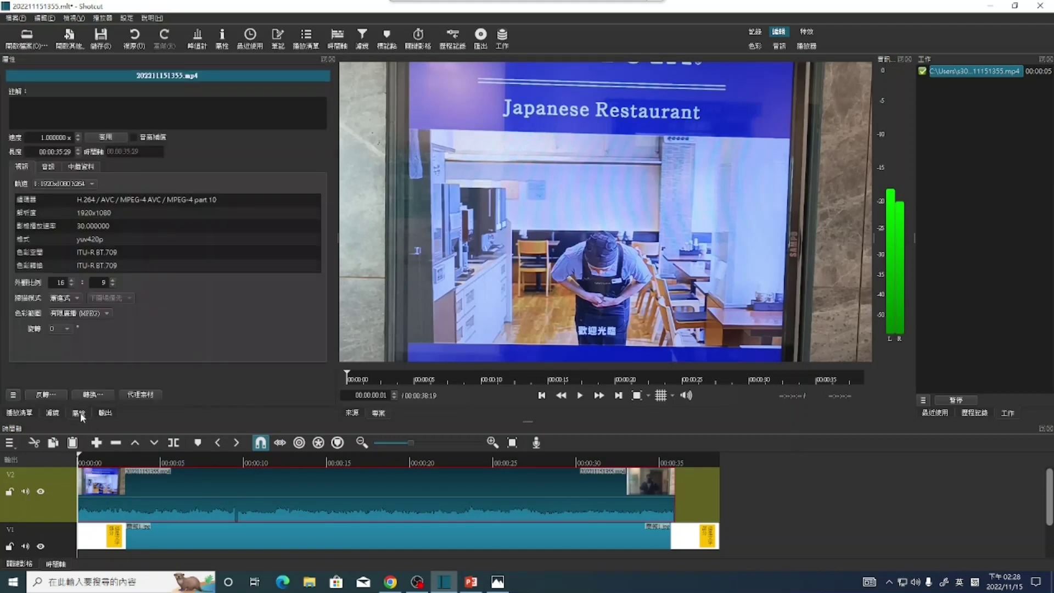
{"action": "left_click", "coordinate": [52, 413]}
{"action": "left_click", "coordinate": [11, 163]}
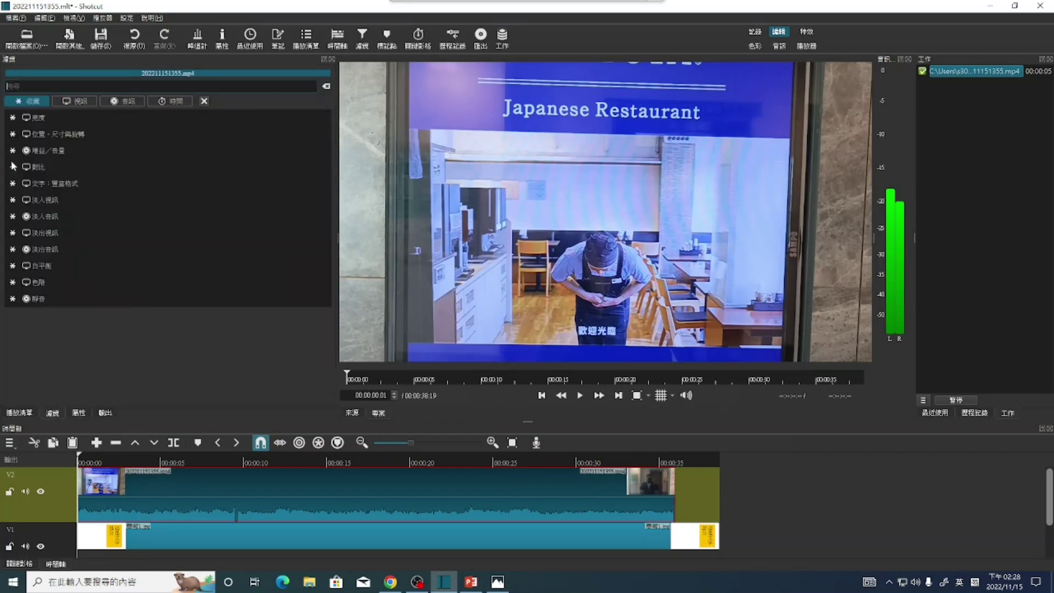
{"action": "left_click", "coordinate": [72, 101]}
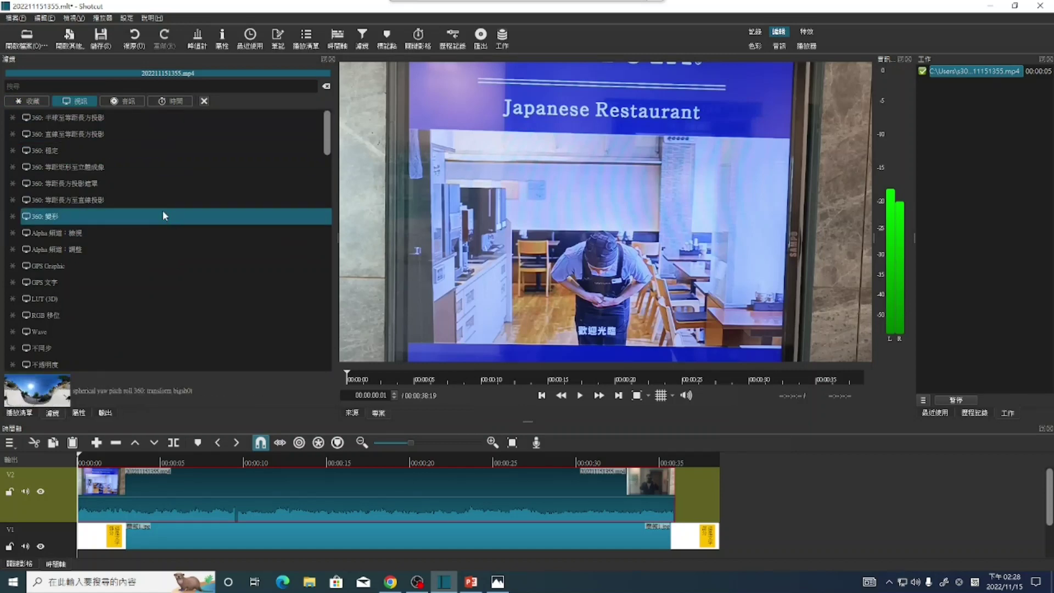
{"action": "scroll", "coordinate": [160, 218], "scroll_direction": "down", "scroll_amount": 2}
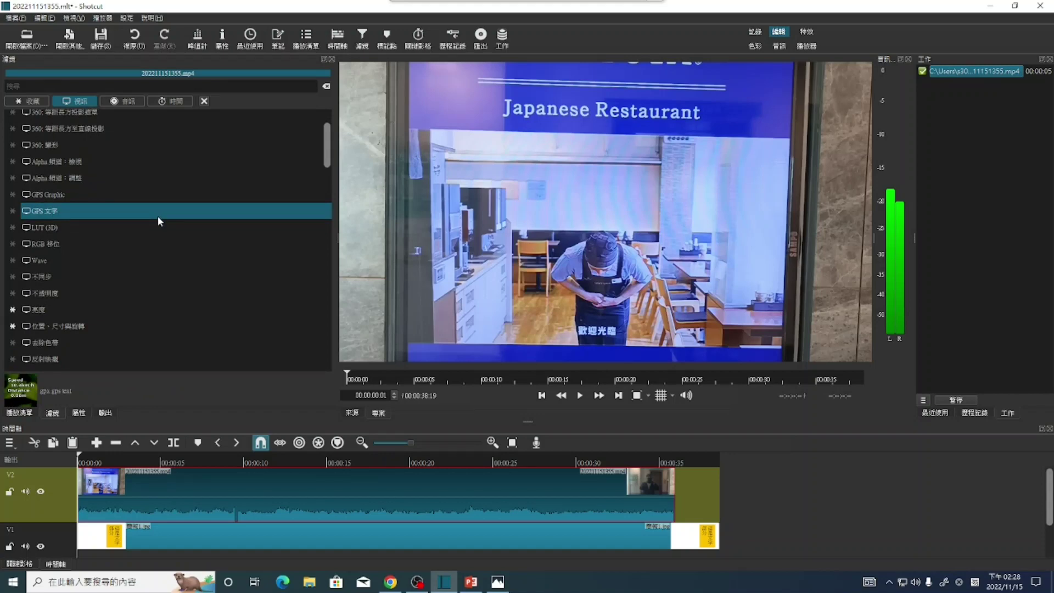
{"action": "scroll", "coordinate": [158, 218], "scroll_direction": "down", "scroll_amount": 3}
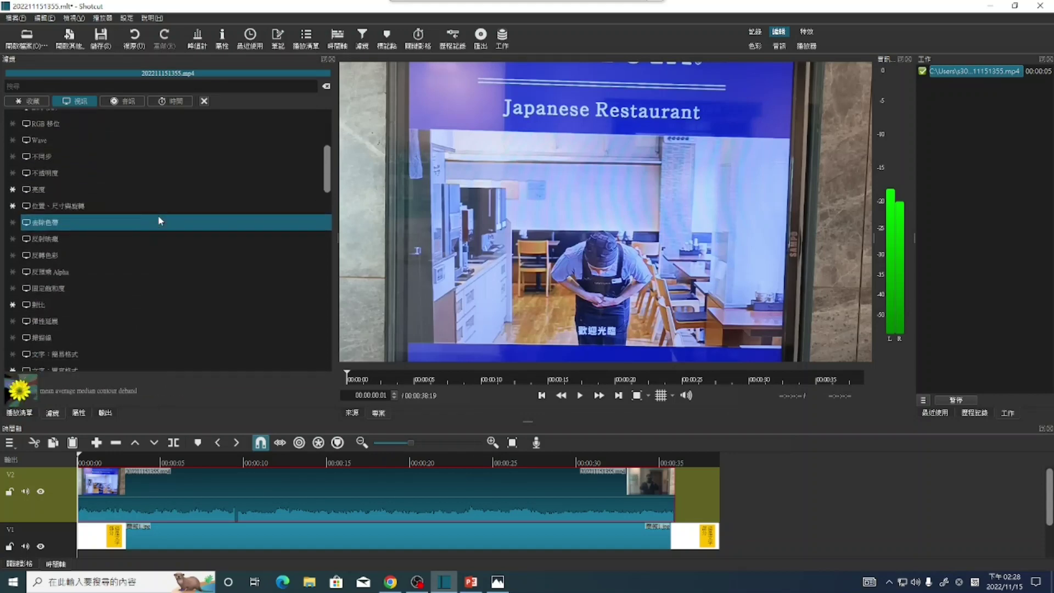
{"action": "scroll", "coordinate": [158, 215], "scroll_direction": "down", "scroll_amount": 3}
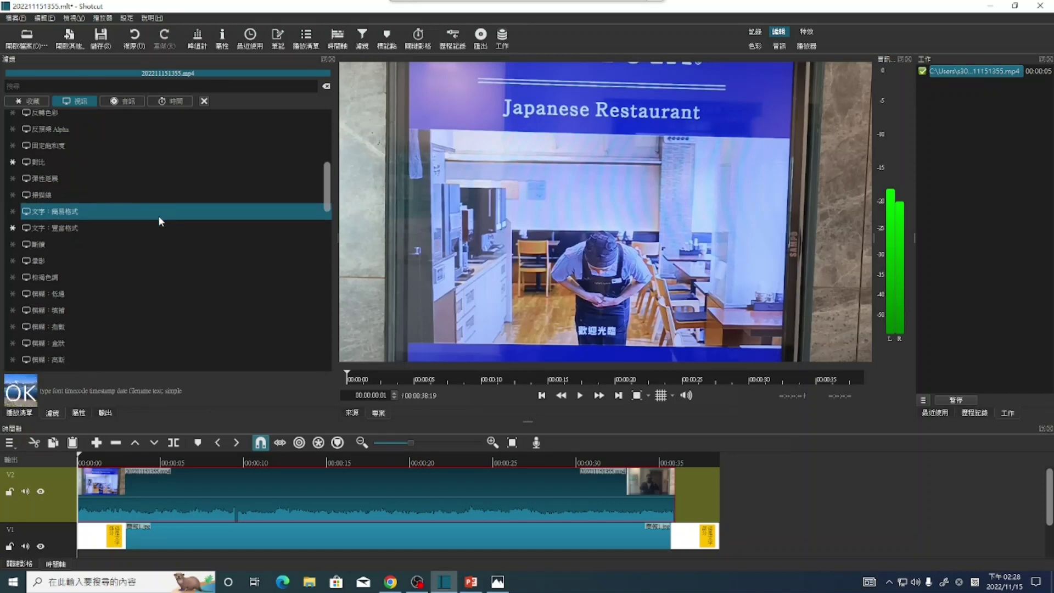
{"action": "scroll", "coordinate": [159, 219], "scroll_direction": "down", "scroll_amount": 3}
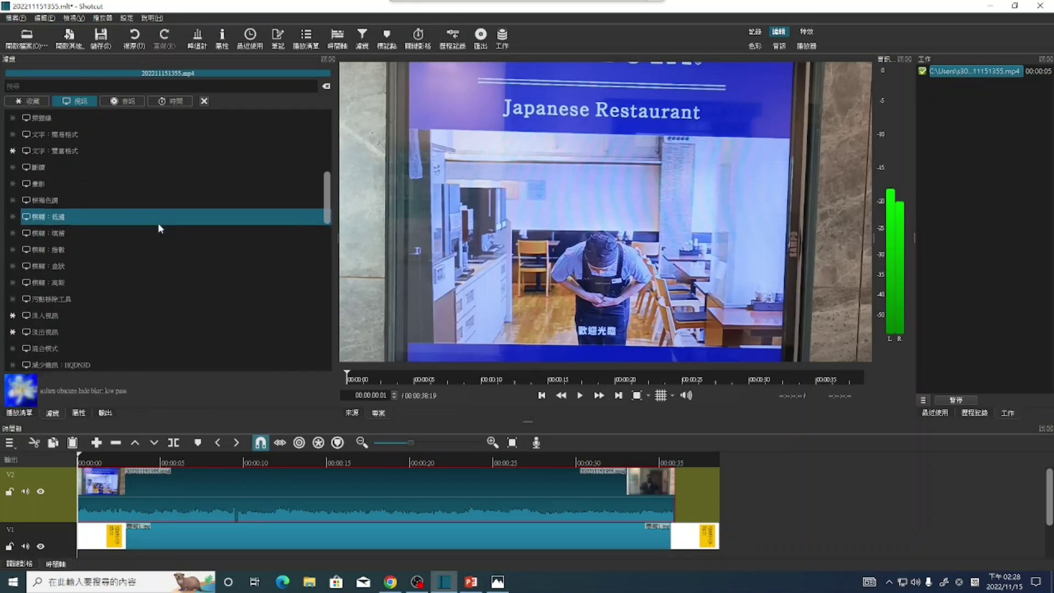
{"action": "scroll", "coordinate": [156, 231], "scroll_direction": "down", "scroll_amount": 3}
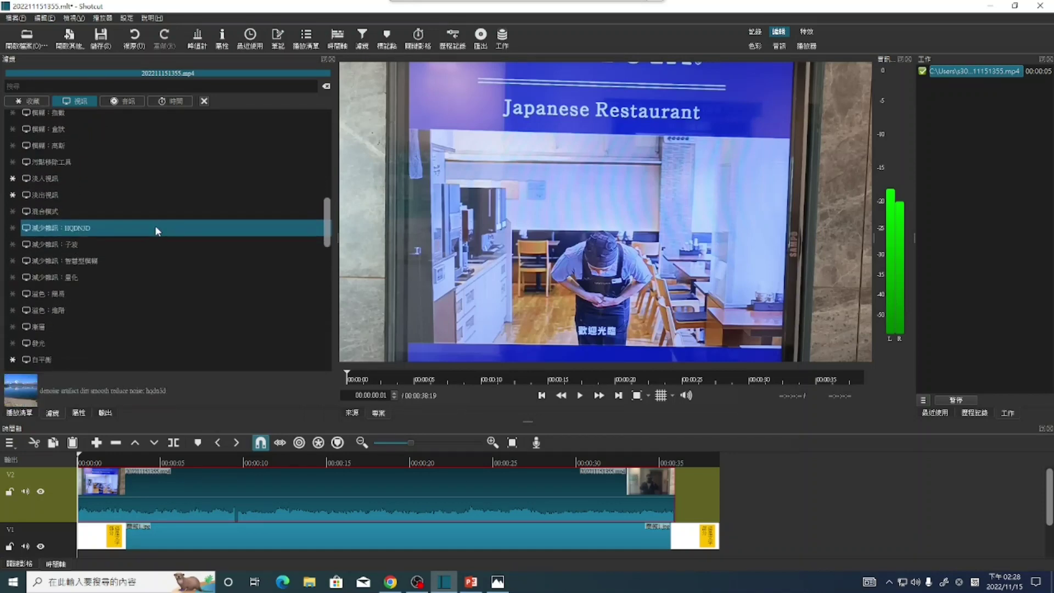
{"action": "scroll", "coordinate": [156, 230], "scroll_direction": "down", "scroll_amount": 3}
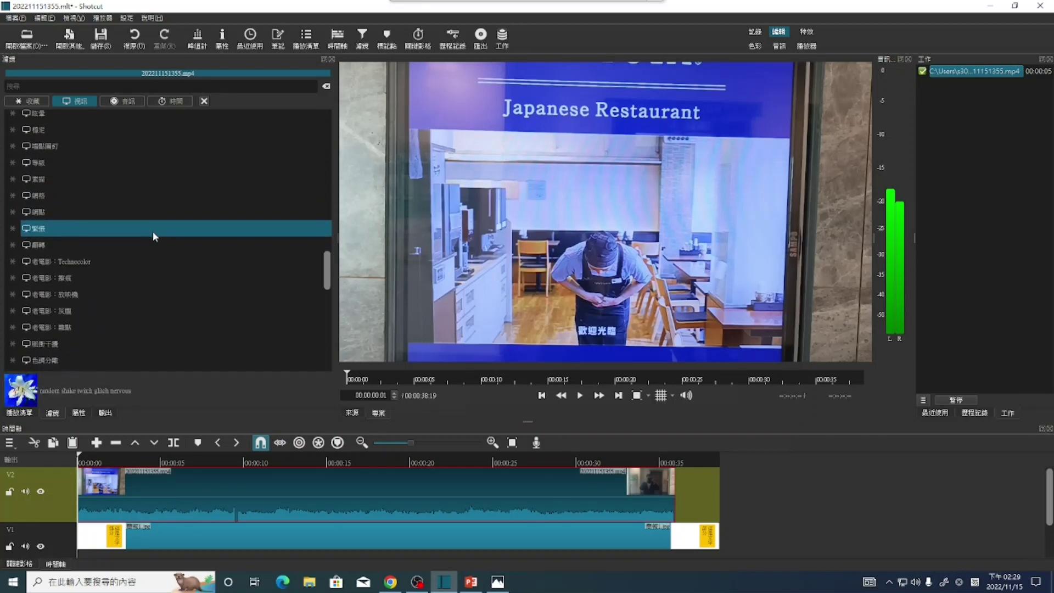
{"action": "scroll", "coordinate": [152, 231], "scroll_direction": "down", "scroll_amount": 2}
{"action": "scroll", "coordinate": [152, 240], "scroll_direction": "down", "scroll_amount": 2}
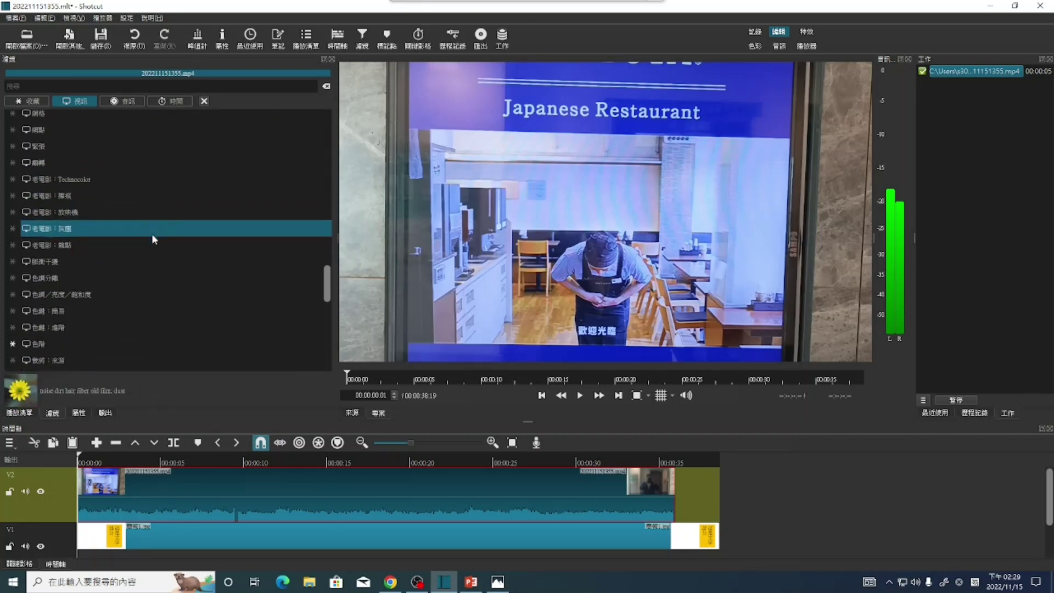
{"action": "scroll", "coordinate": [152, 239], "scroll_direction": "down", "scroll_amount": 2}
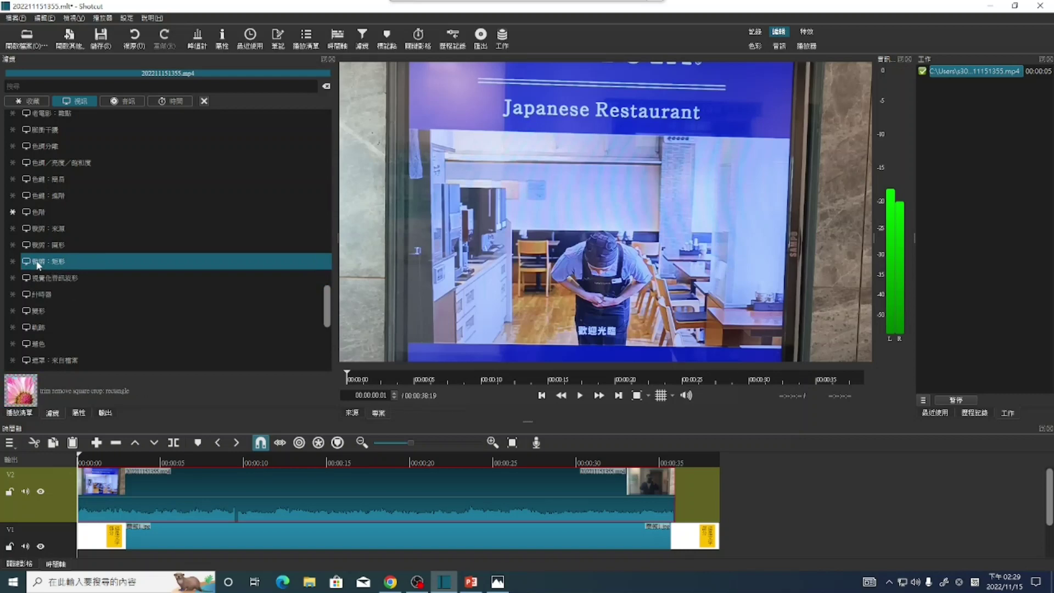
{"action": "left_click", "coordinate": [13, 263]}
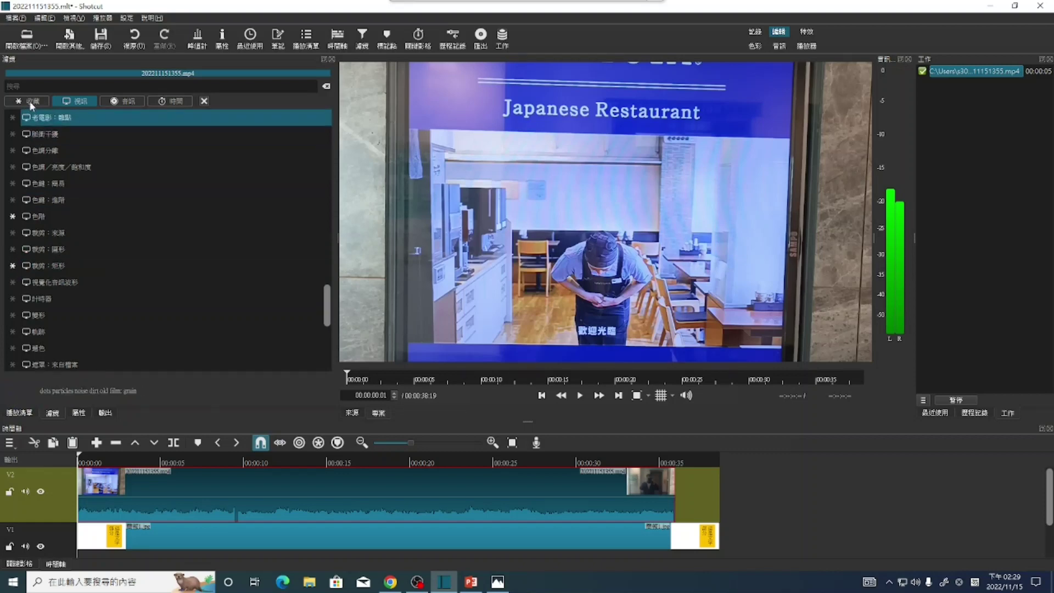
{"action": "left_click", "coordinate": [44, 267]}
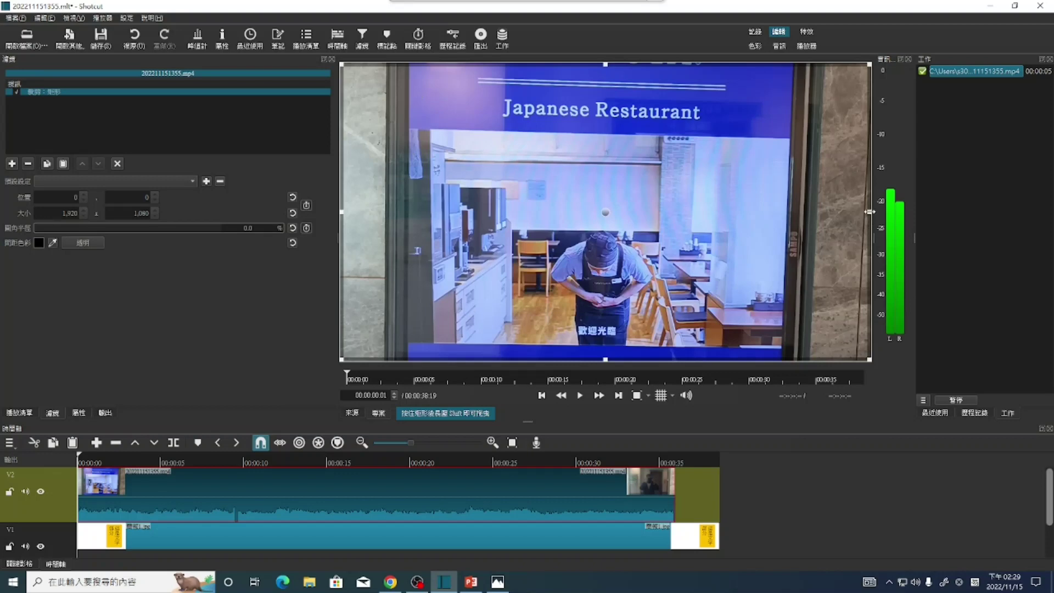
Step: Crop the clip from its right edge to about 562 px wide and make the padding color transparent
{"action": "left_click_drag", "start_coordinate": [869, 211], "coordinate": [486, 216]}
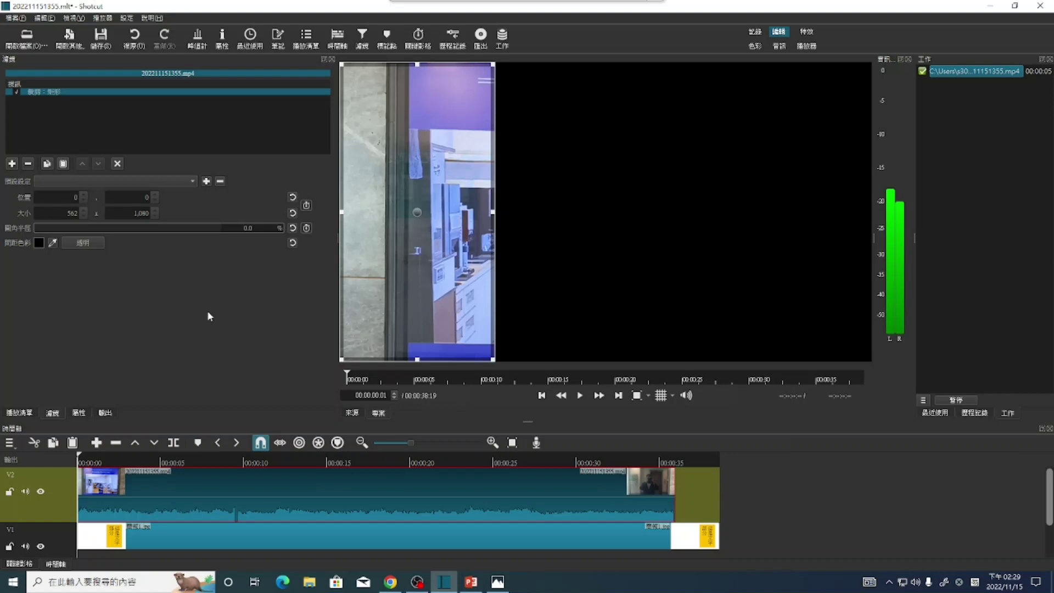
{"action": "left_click", "coordinate": [39, 242]}
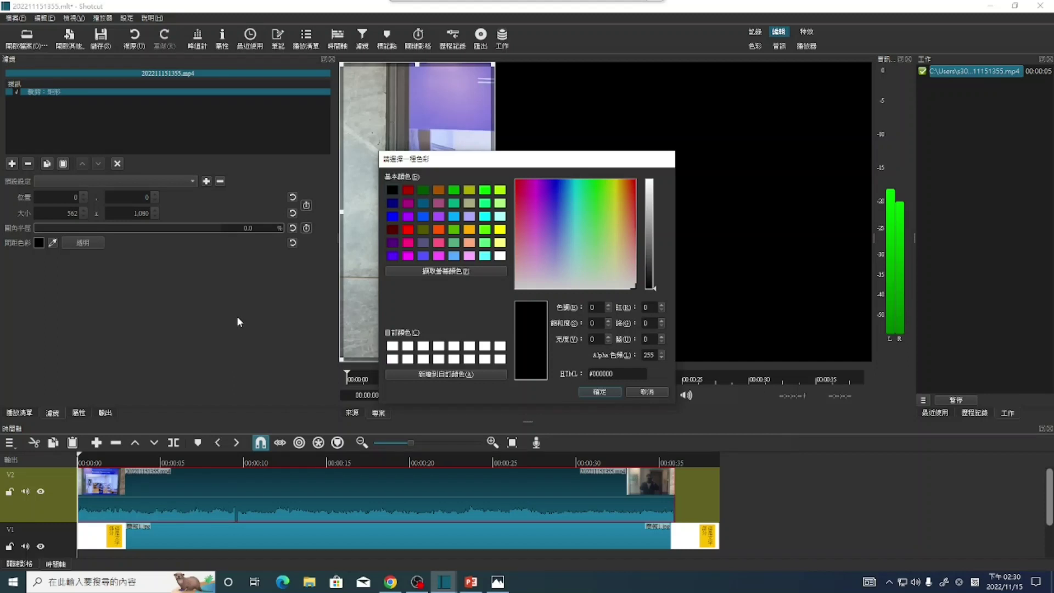
{"action": "left_click", "coordinate": [647, 391]}
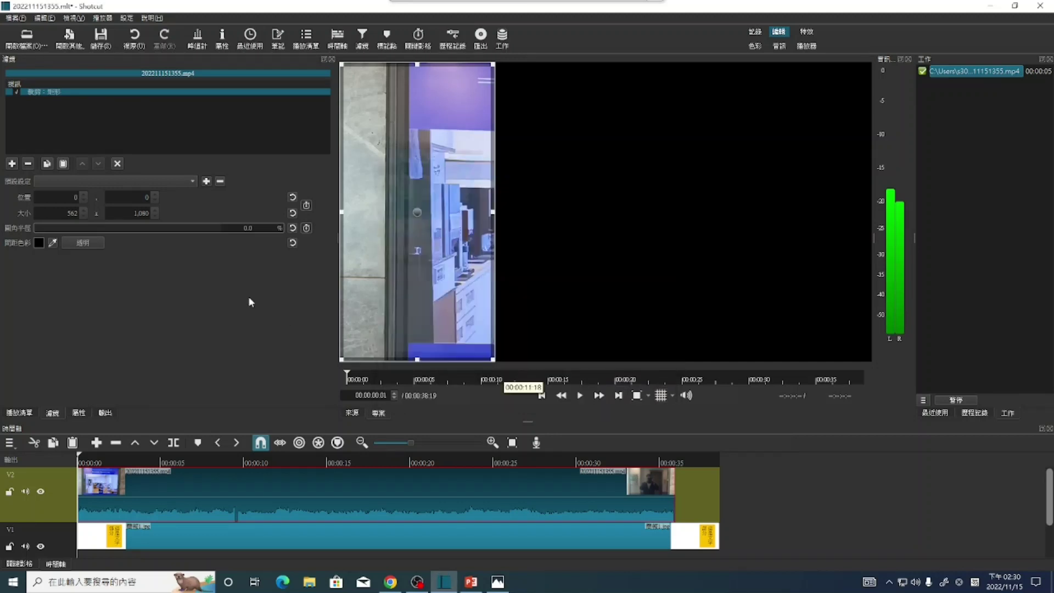
{"action": "left_click", "coordinate": [88, 244]}
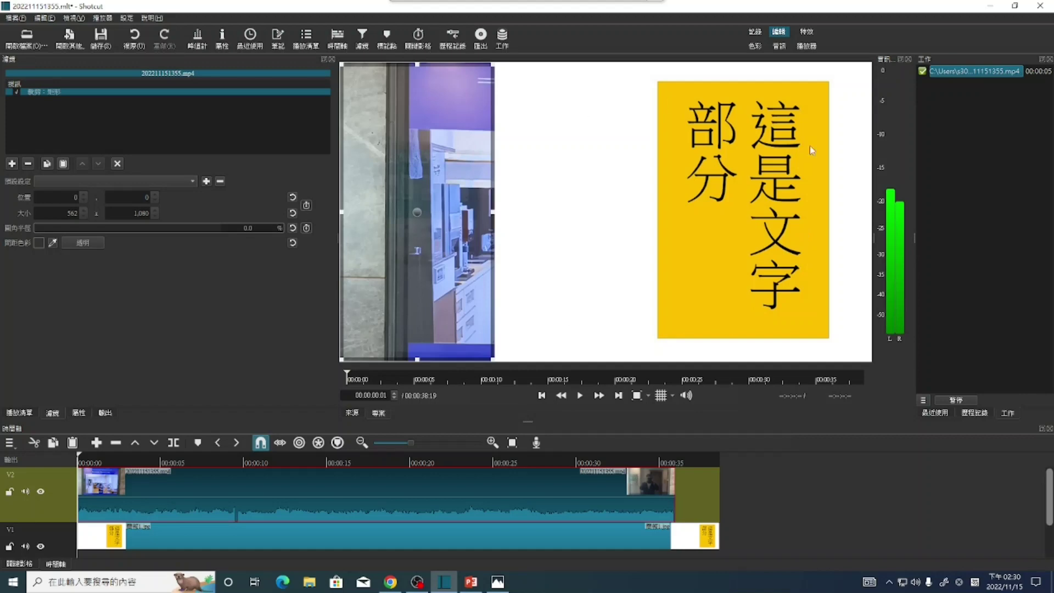
Step: Play the composition from the beginning to about 37 seconds, checking the cropped video against the slide background
{"action": "left_click", "coordinate": [864, 479]}
{"action": "scroll", "coordinate": [1047, 490], "scroll_direction": "down", "scroll_amount": 2}
{"action": "scroll", "coordinate": [1047, 490], "scroll_direction": "up", "scroll_amount": 2}
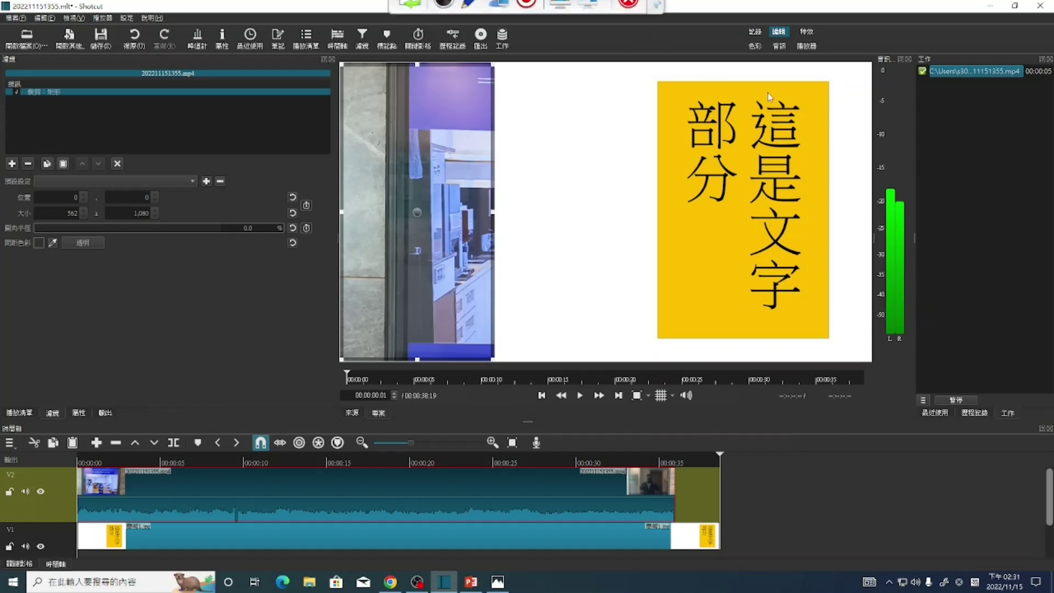
{"action": "left_click", "coordinate": [541, 395]}
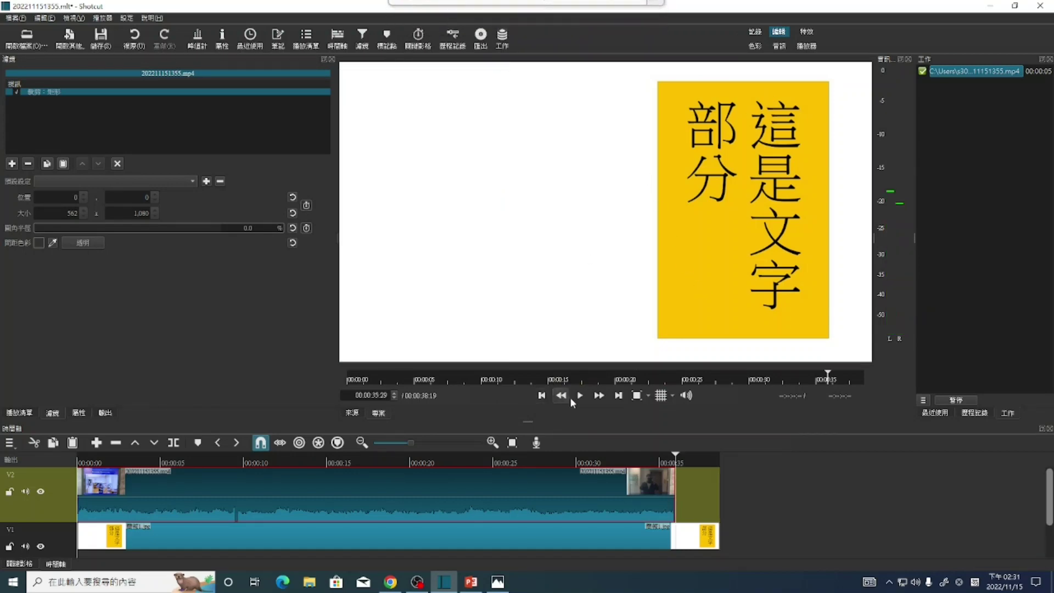
{"action": "left_click", "coordinate": [541, 395]}
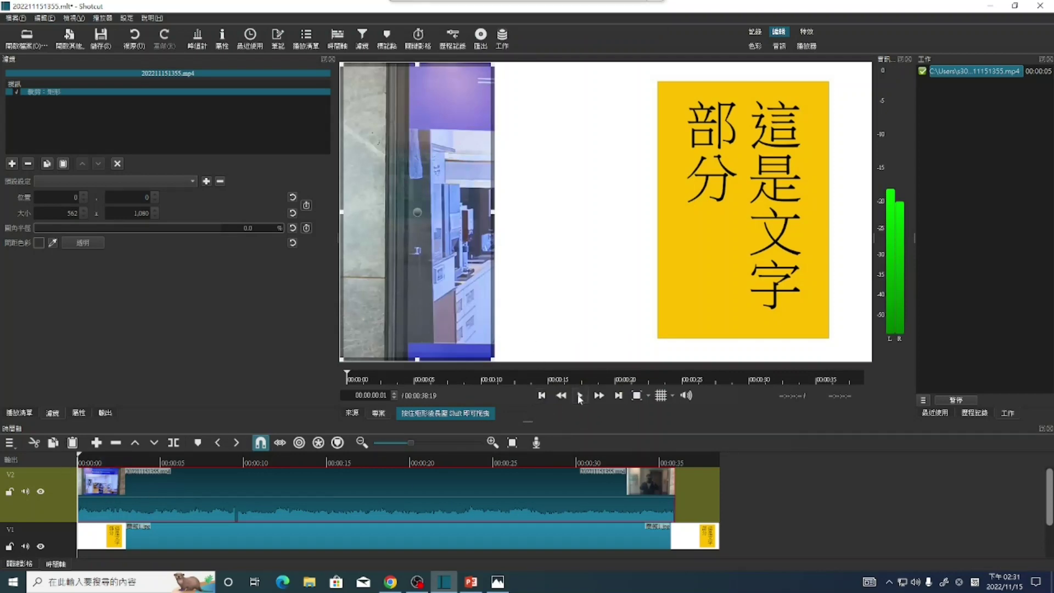
{"action": "left_click", "coordinate": [579, 396]}
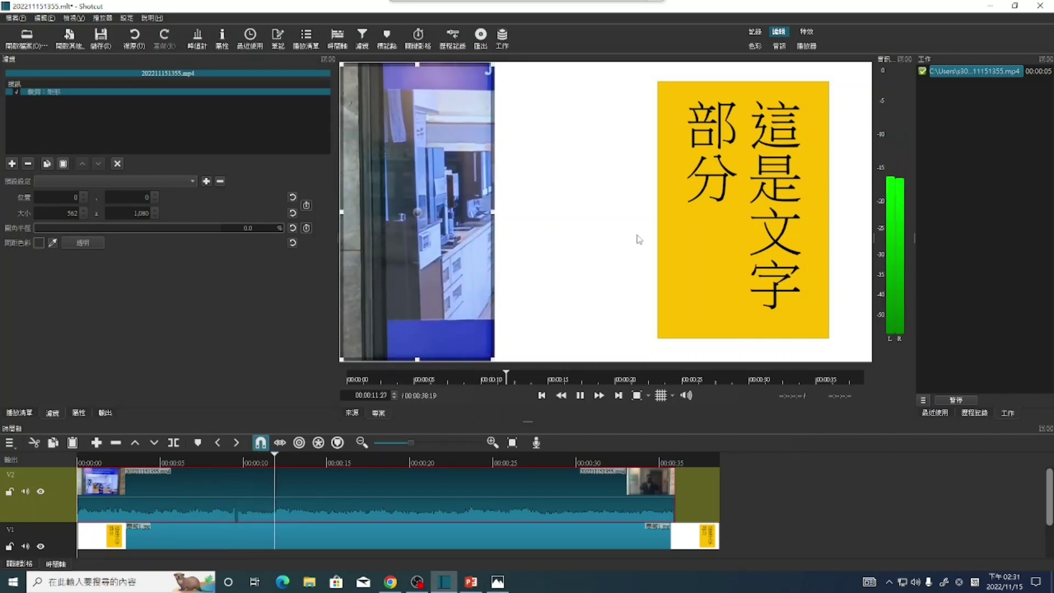
{"action": "left_click", "coordinate": [579, 395]}
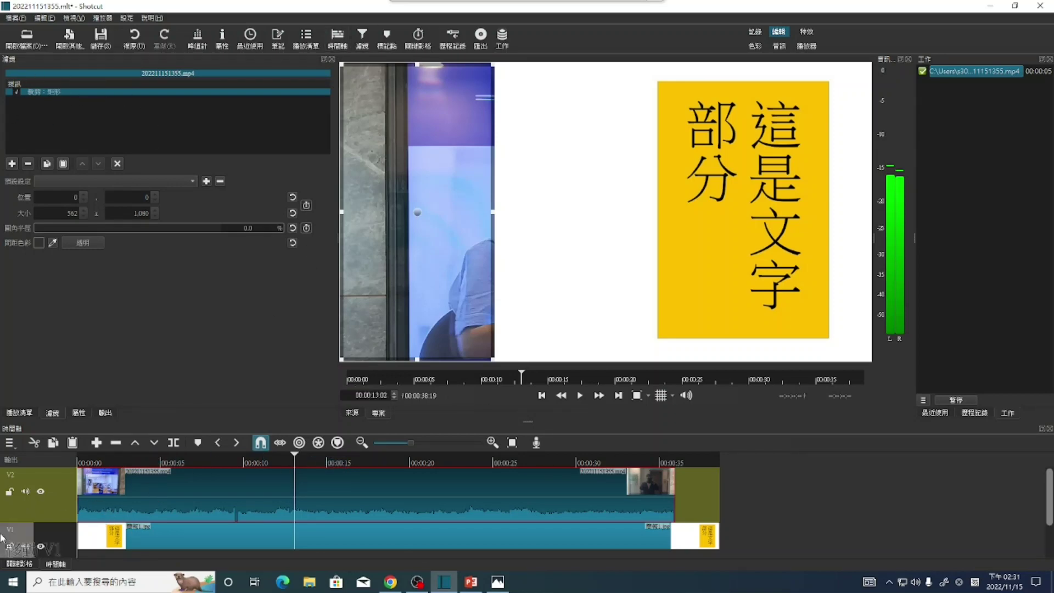
{"action": "left_click", "coordinate": [39, 516]}
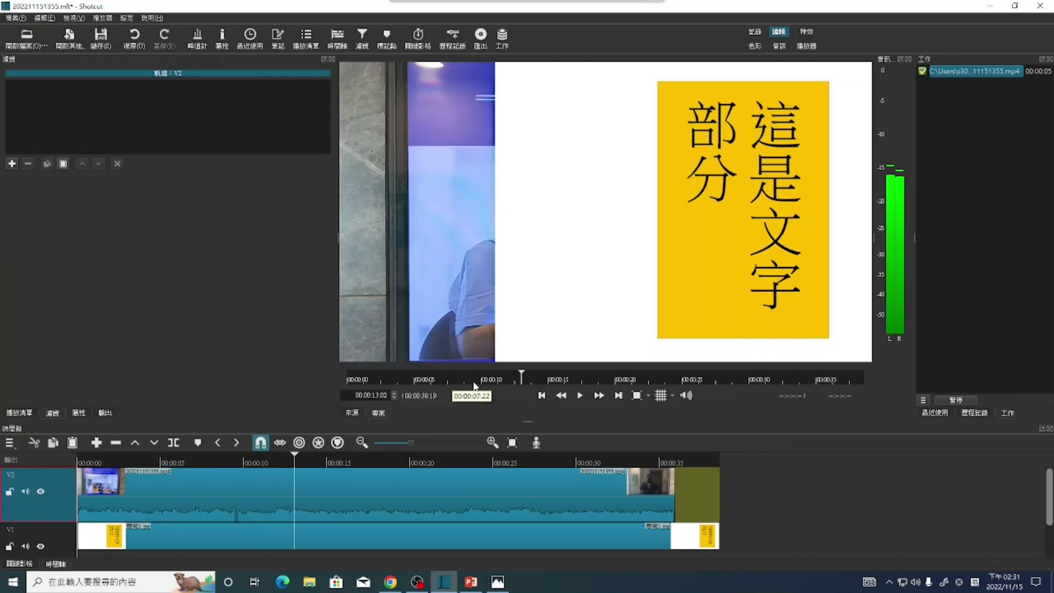
{"action": "left_click", "coordinate": [580, 396]}
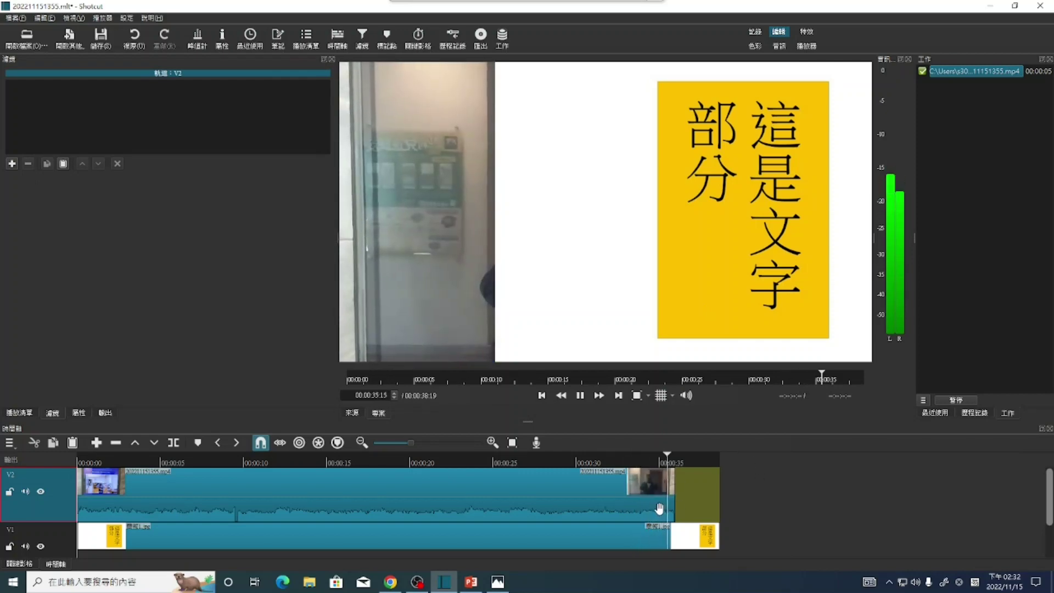
{"action": "left_click", "coordinate": [580, 395]}
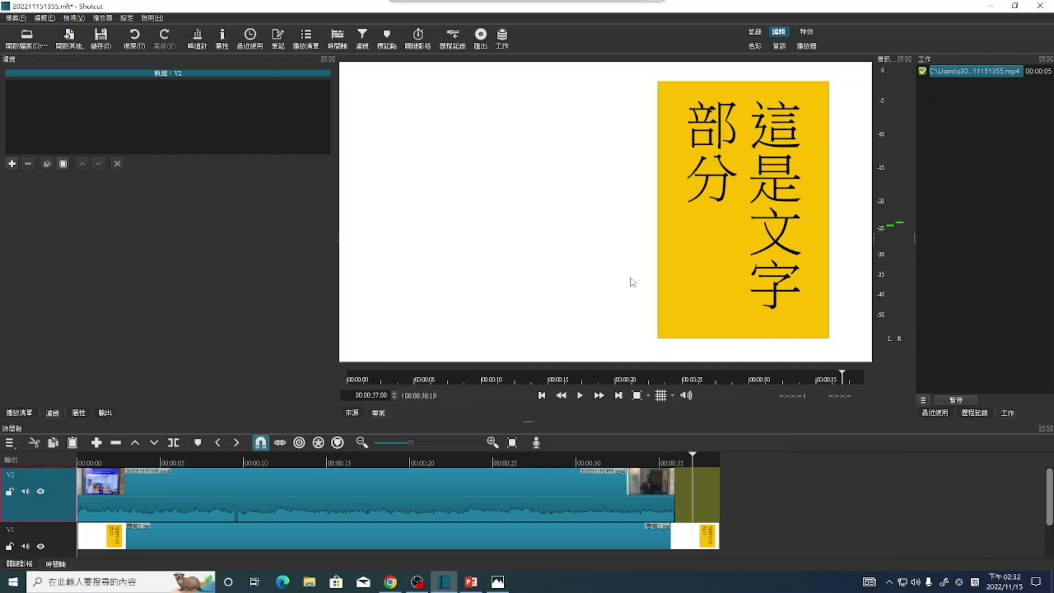
{"action": "left_click", "coordinate": [20, 412]}
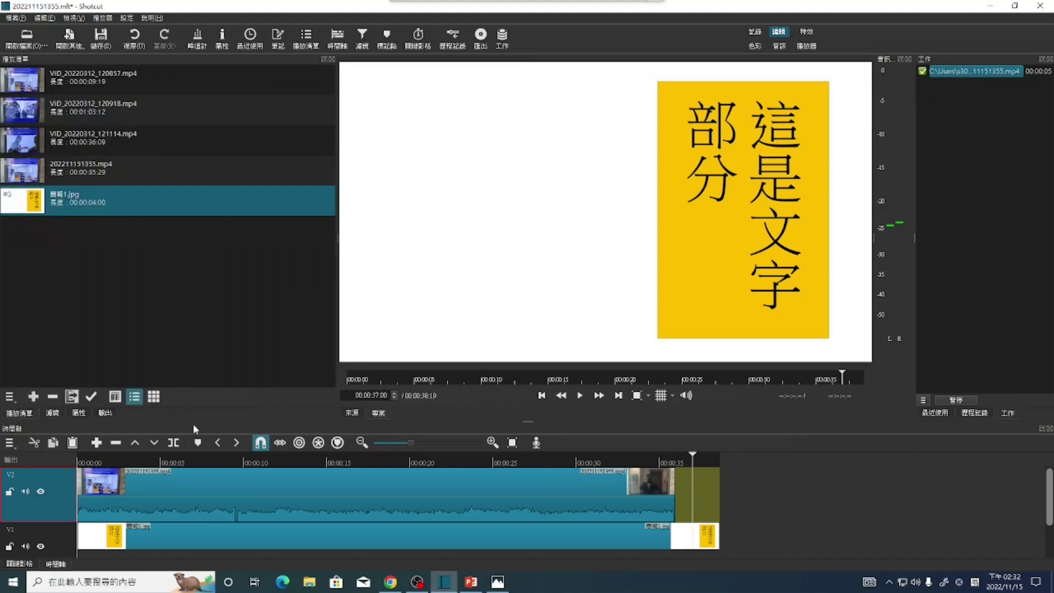
{"action": "scroll", "coordinate": [1045, 488], "scroll_direction": "down", "scroll_amount": 2}
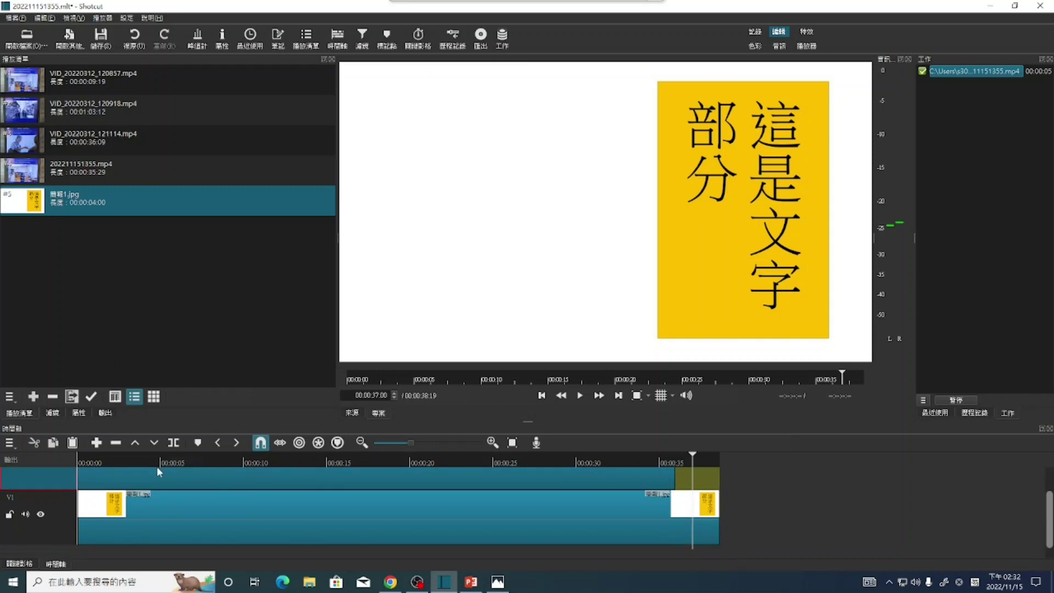
{"action": "scroll", "coordinate": [1047, 517], "scroll_direction": "up", "scroll_amount": 2}
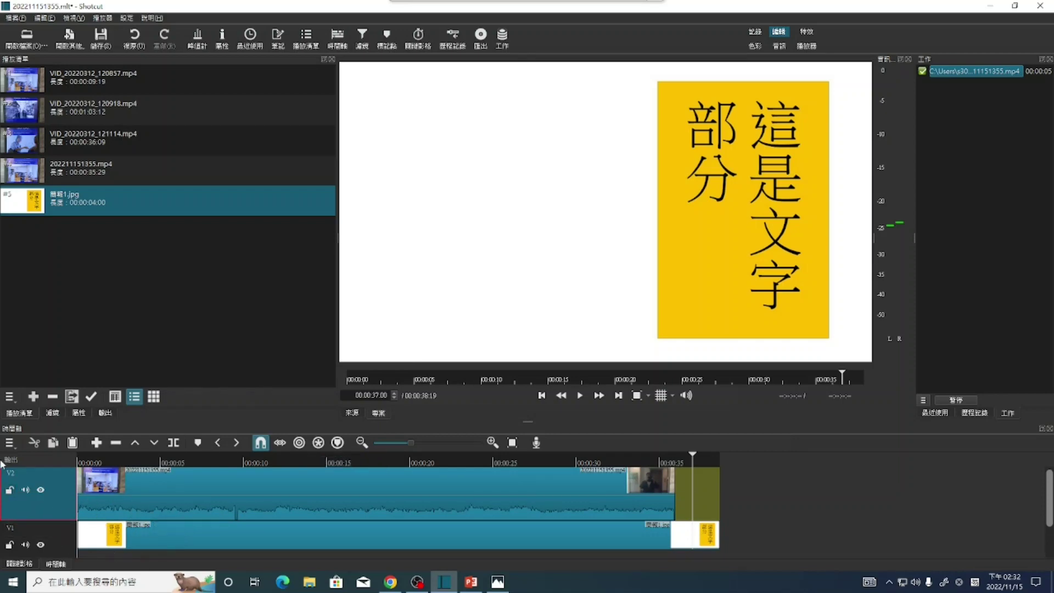
{"action": "left_click", "coordinate": [10, 444]}
{"action": "mouse_move", "coordinate": [26, 460]}
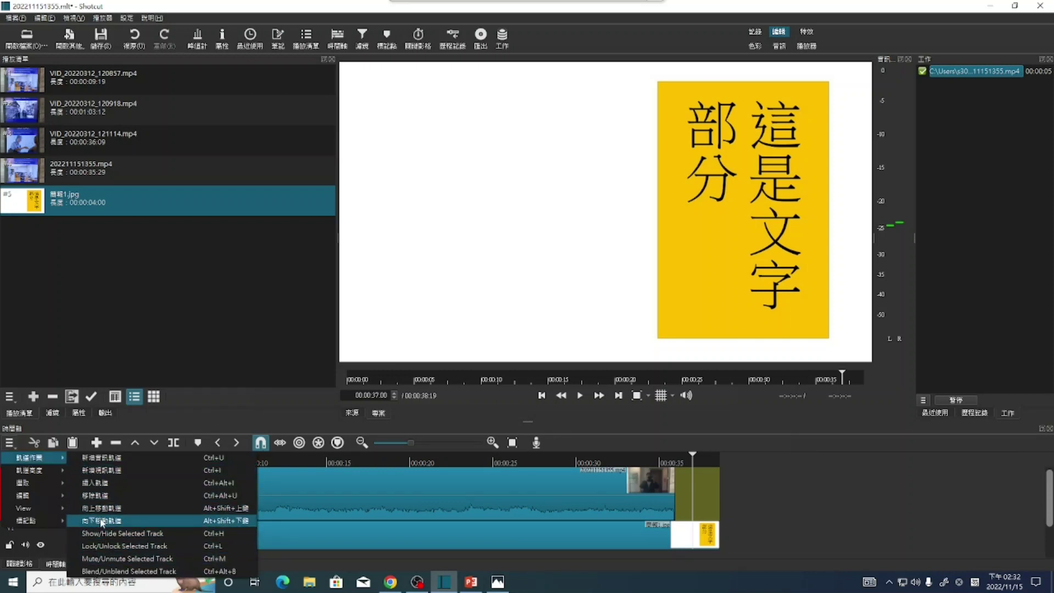
{"action": "left_click", "coordinate": [212, 417]}
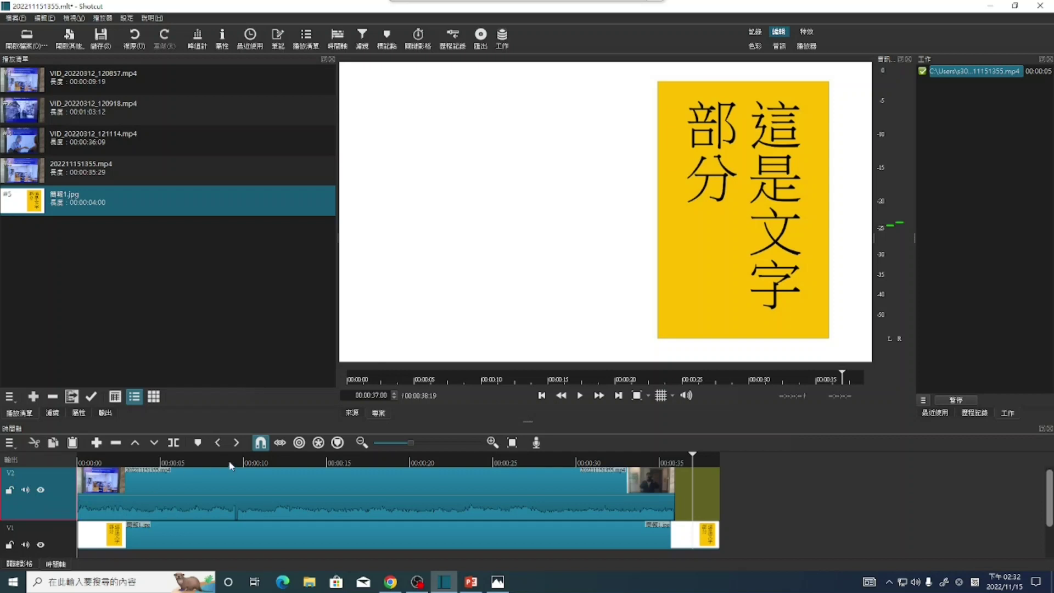
Step: At about 17 seconds, widen the rectangular crop of the 202211151355.mp4 clip to about 649 px
{"action": "left_click", "coordinate": [212, 502]}
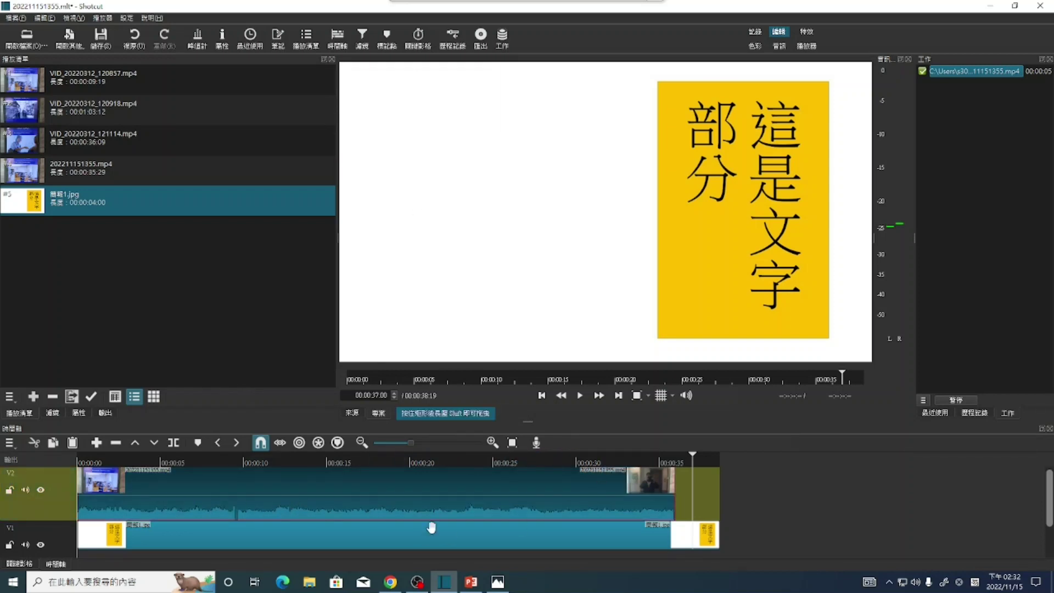
{"action": "left_click", "coordinate": [372, 458]}
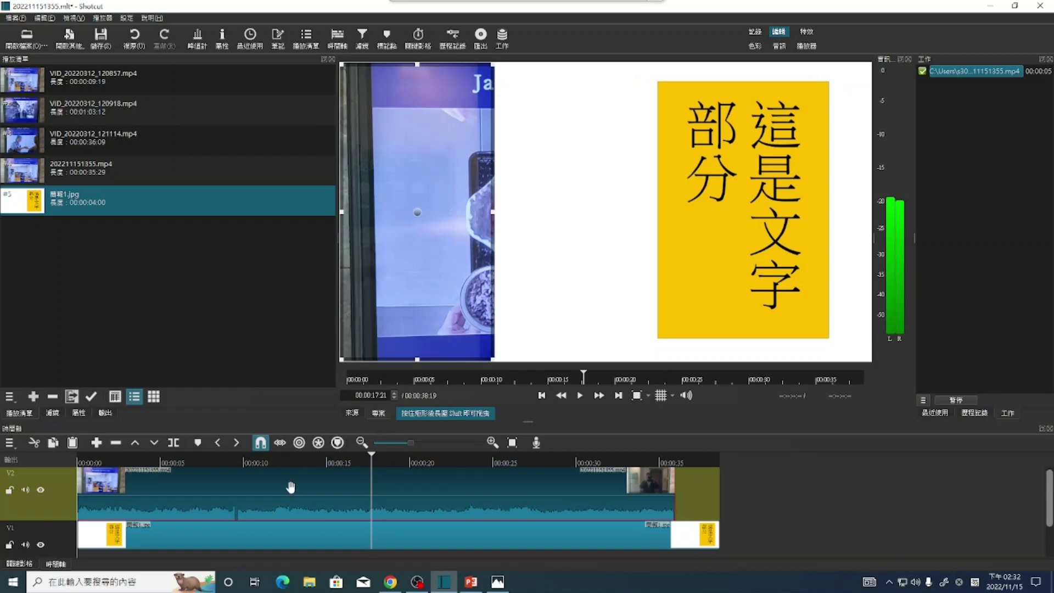
{"action": "left_click", "coordinate": [52, 413]}
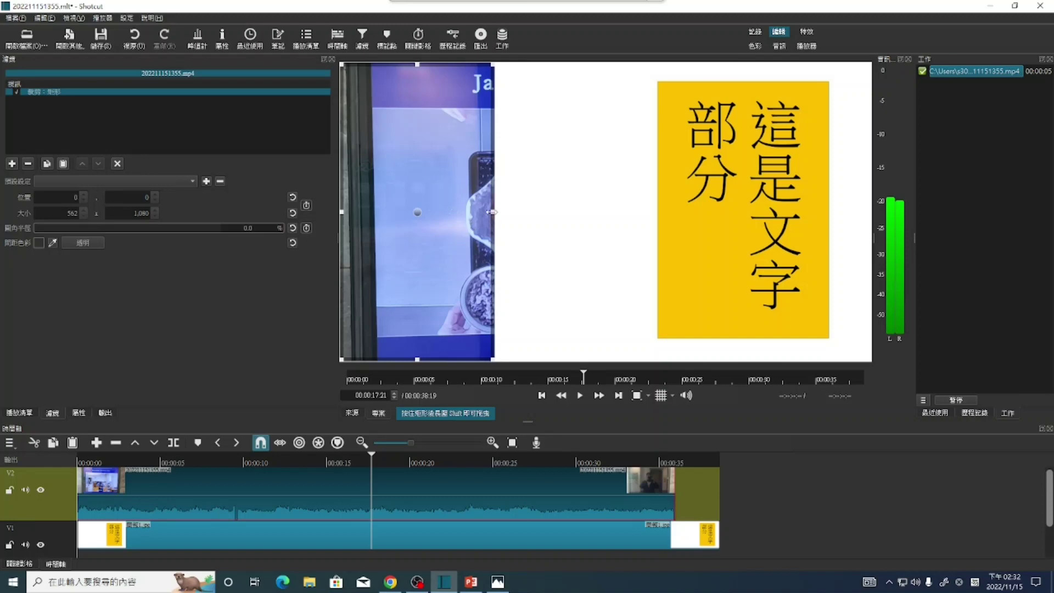
{"action": "left_click_drag", "start_coordinate": [491, 212], "coordinate": [518, 217]}
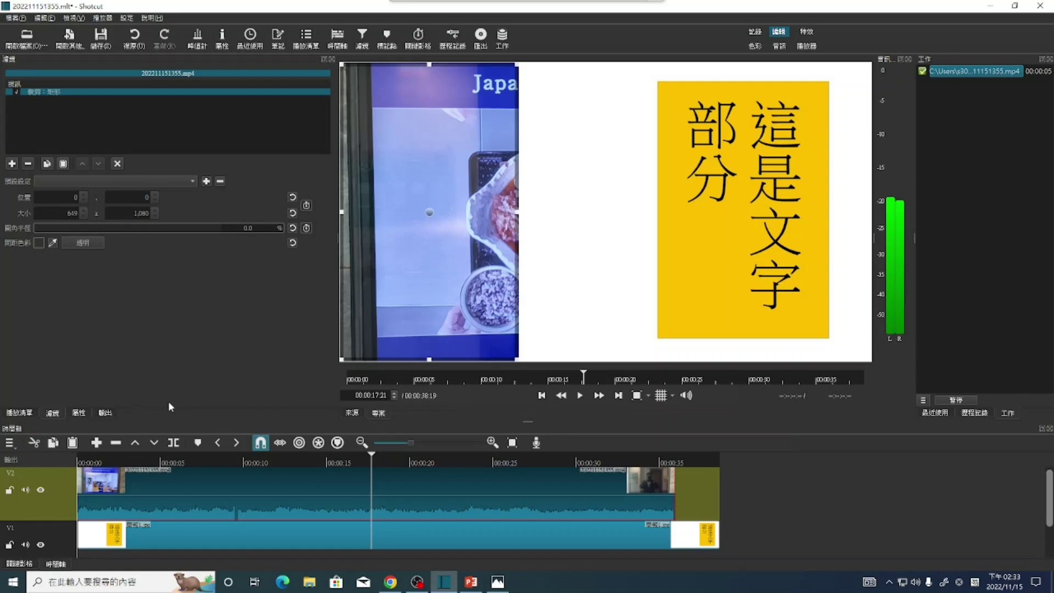
{"action": "left_click", "coordinate": [54, 505]}
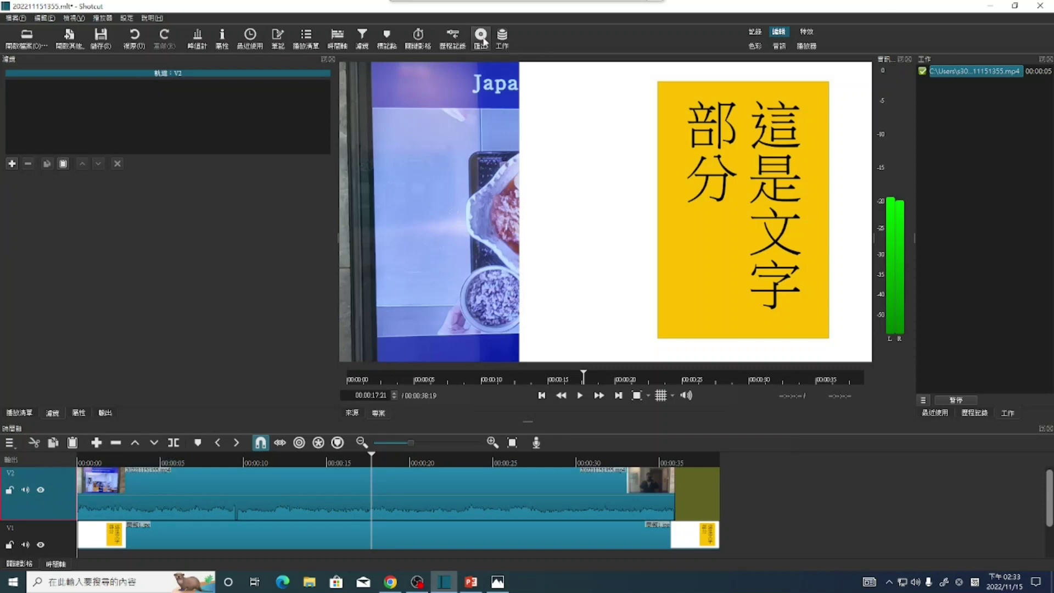
{"action": "left_click", "coordinate": [482, 37]}
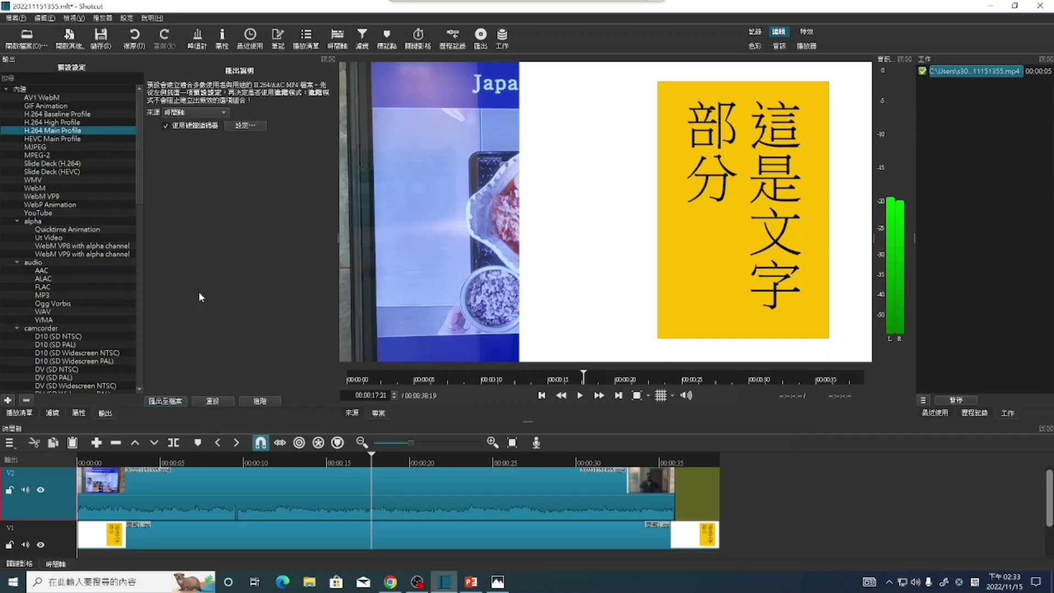
{"action": "left_click", "coordinate": [171, 405]}
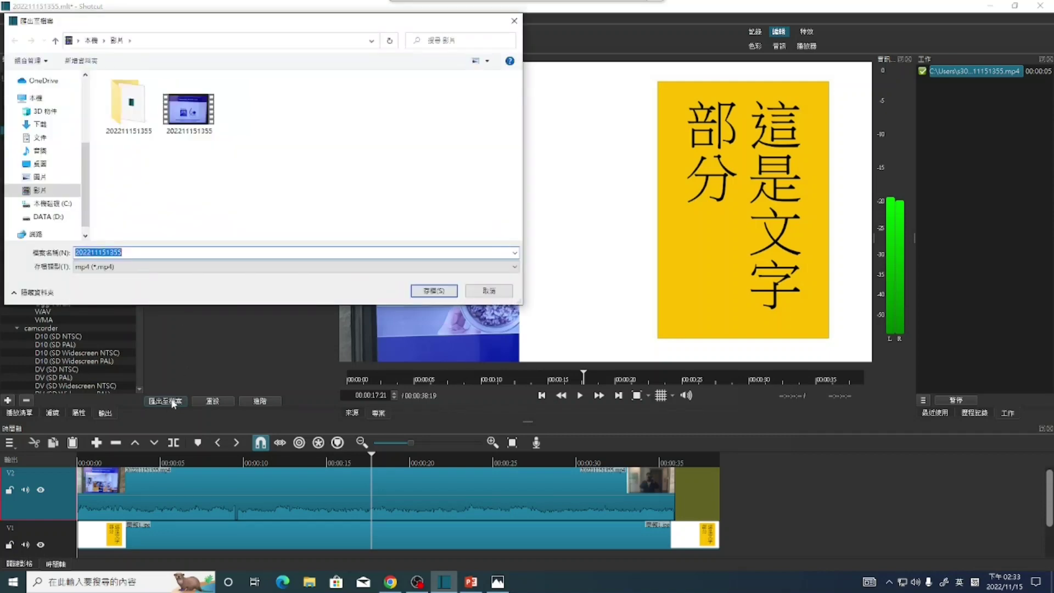
{"action": "left_click", "coordinate": [143, 254]}
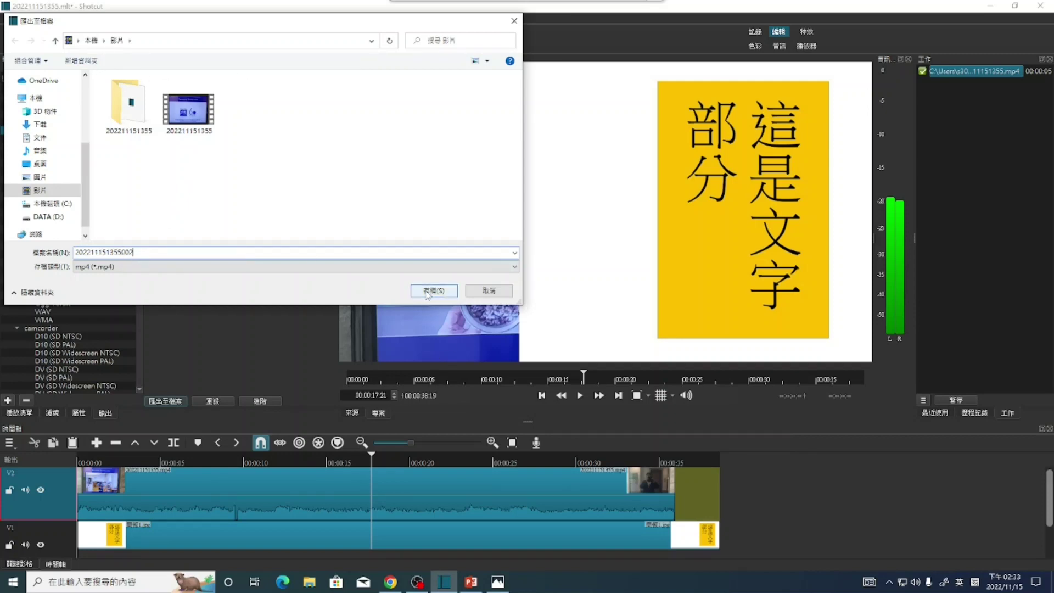
{"action": "left_click", "coordinate": [427, 292]}
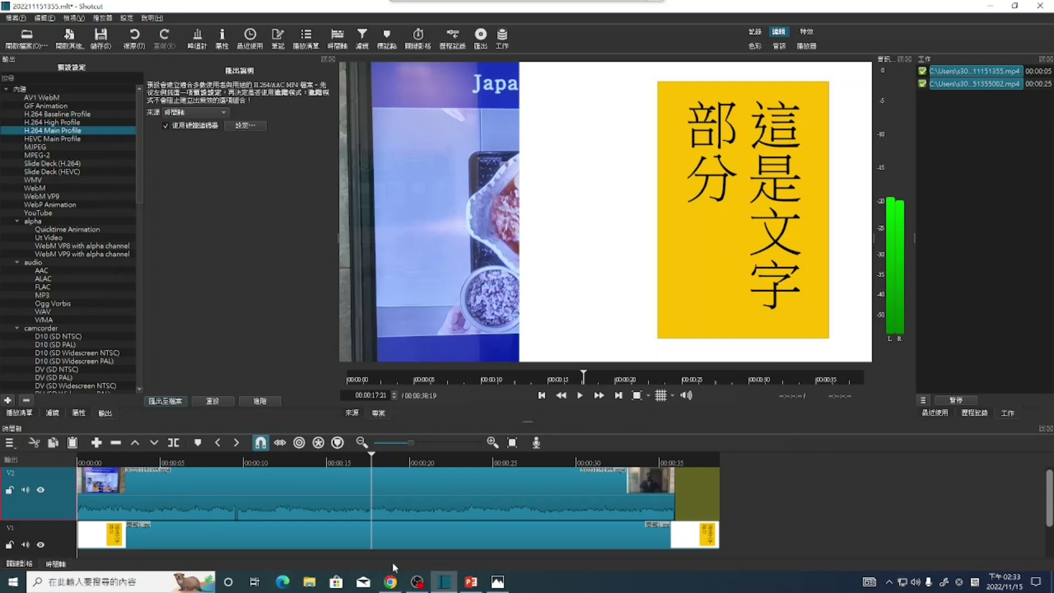
{"action": "left_click", "coordinate": [310, 585]}
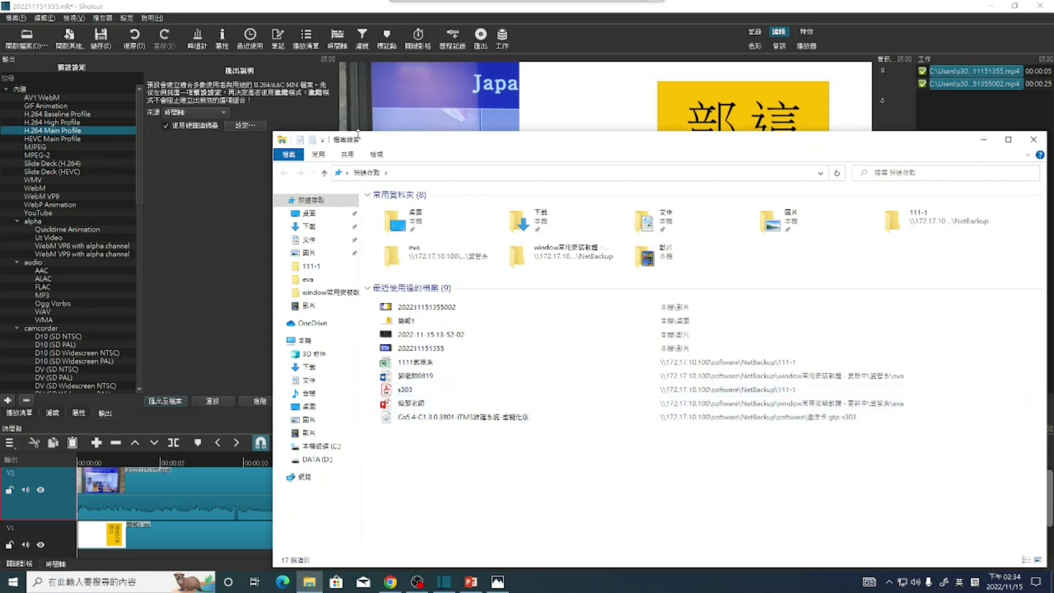
{"action": "left_click_drag", "start_coordinate": [358, 140], "coordinate": [278, 103]}
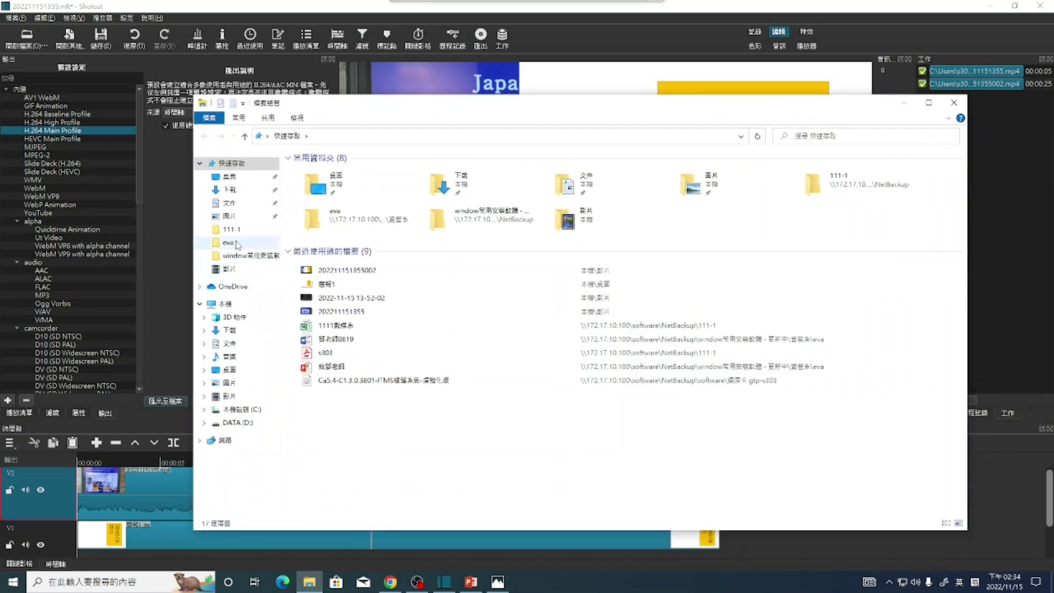
{"action": "left_click", "coordinate": [228, 398]}
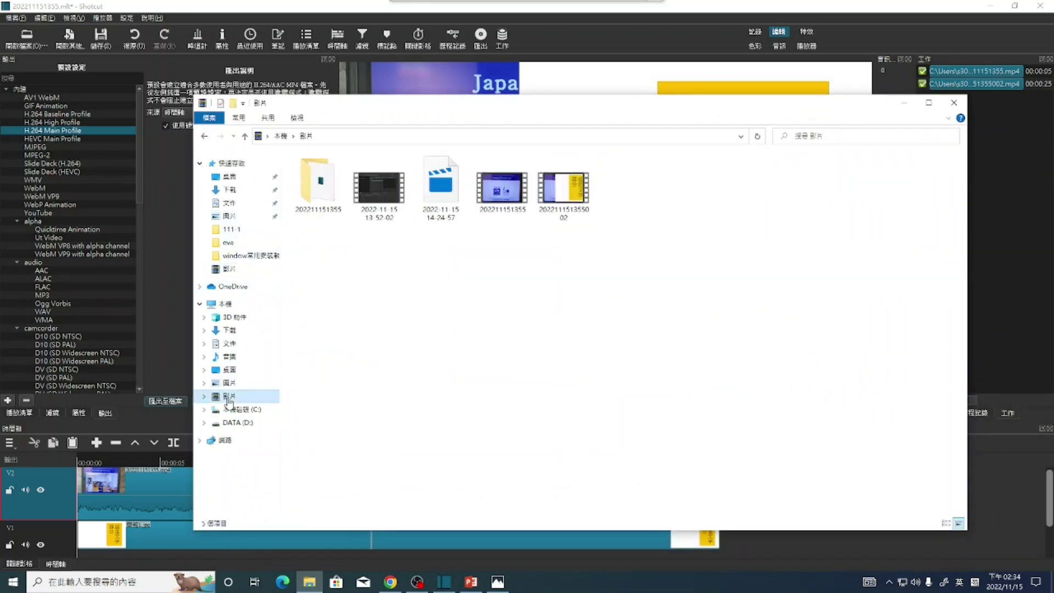
{"action": "double_click", "coordinate": [566, 192]}
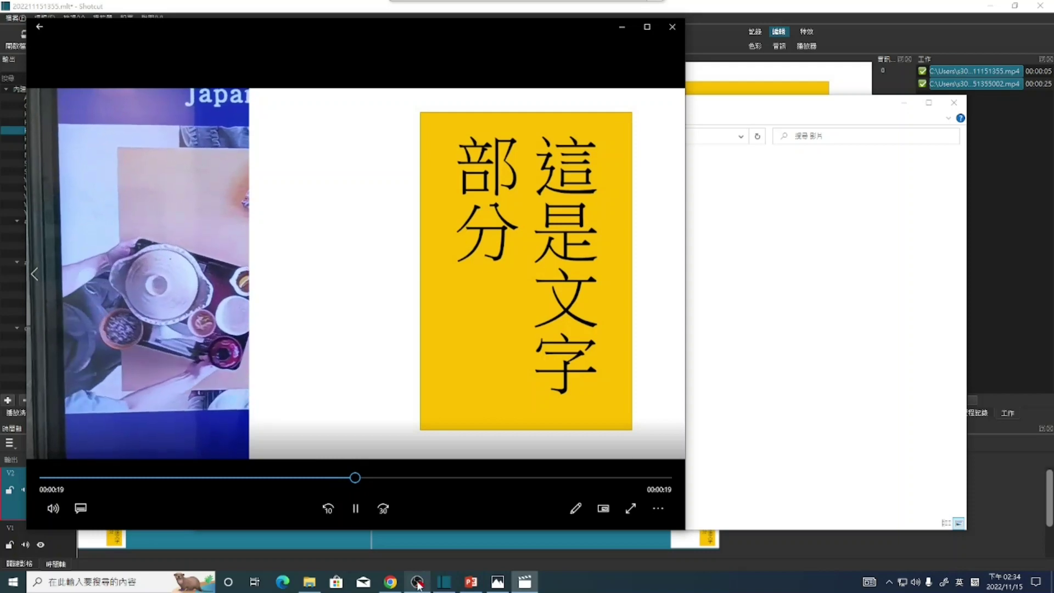
{"action": "left_click", "coordinate": [454, 518]}
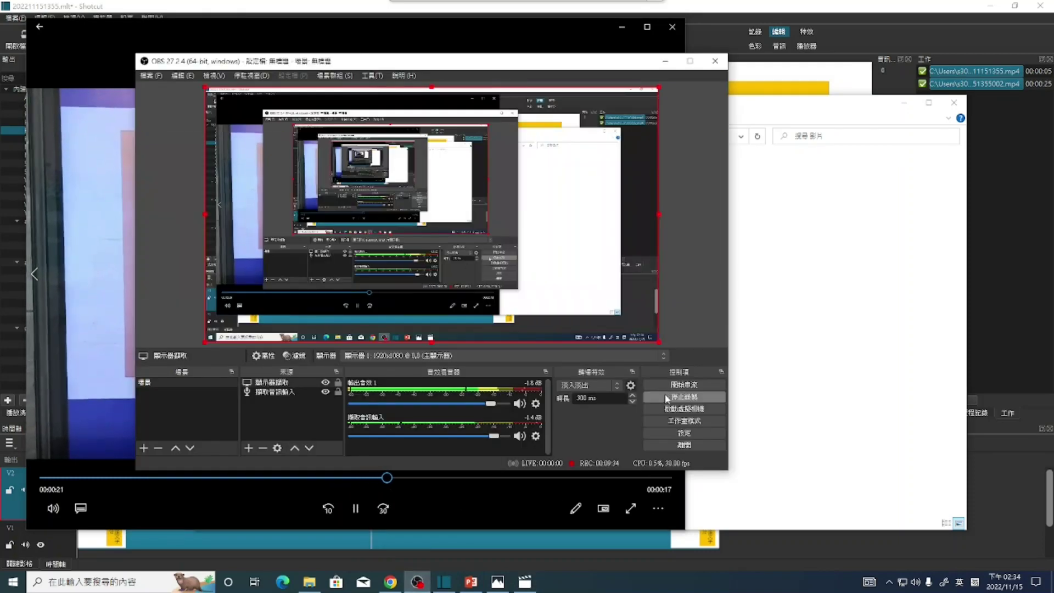